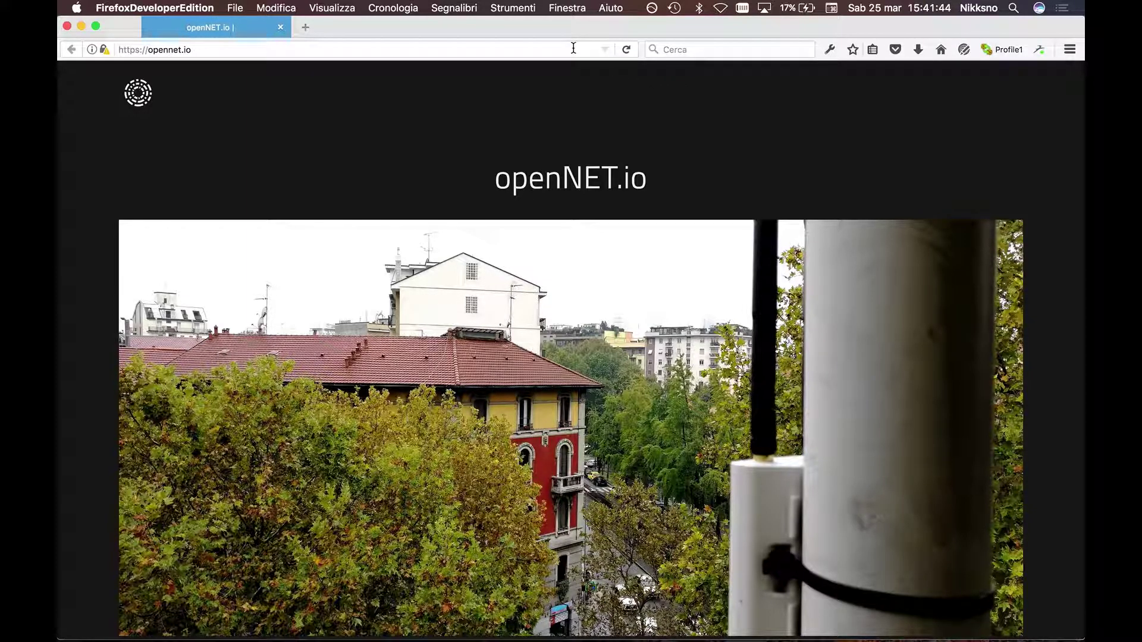
Narrow the openNET.io window to uncover the Streisand page and open the Linux section of its L2TP/IPsec instructions
drag(59, 27, 569, 49)
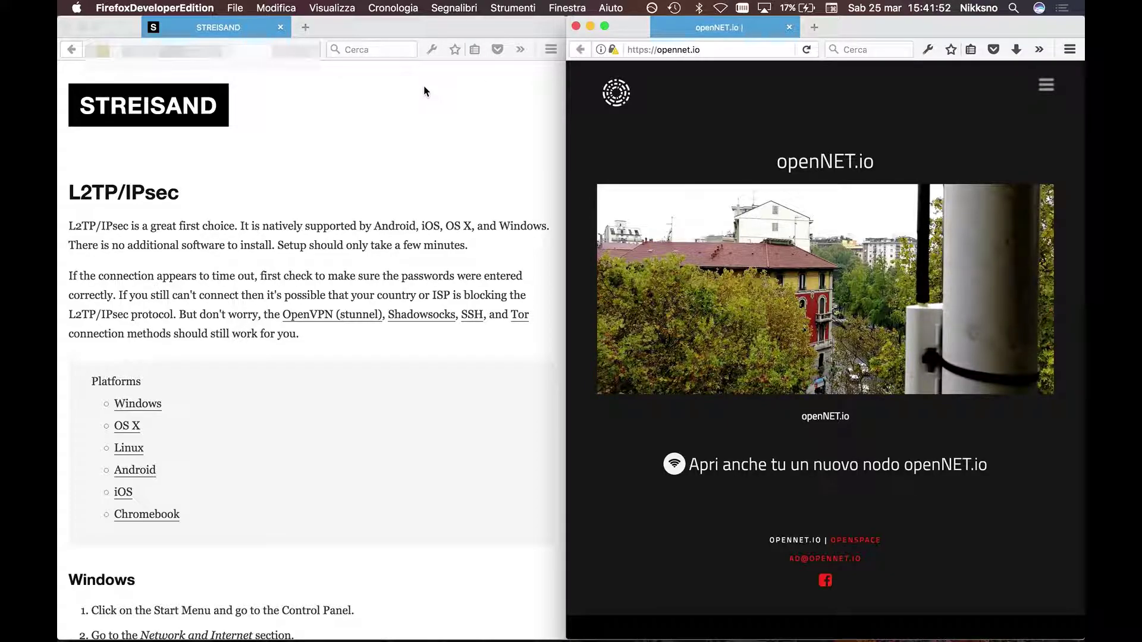
click(425, 111)
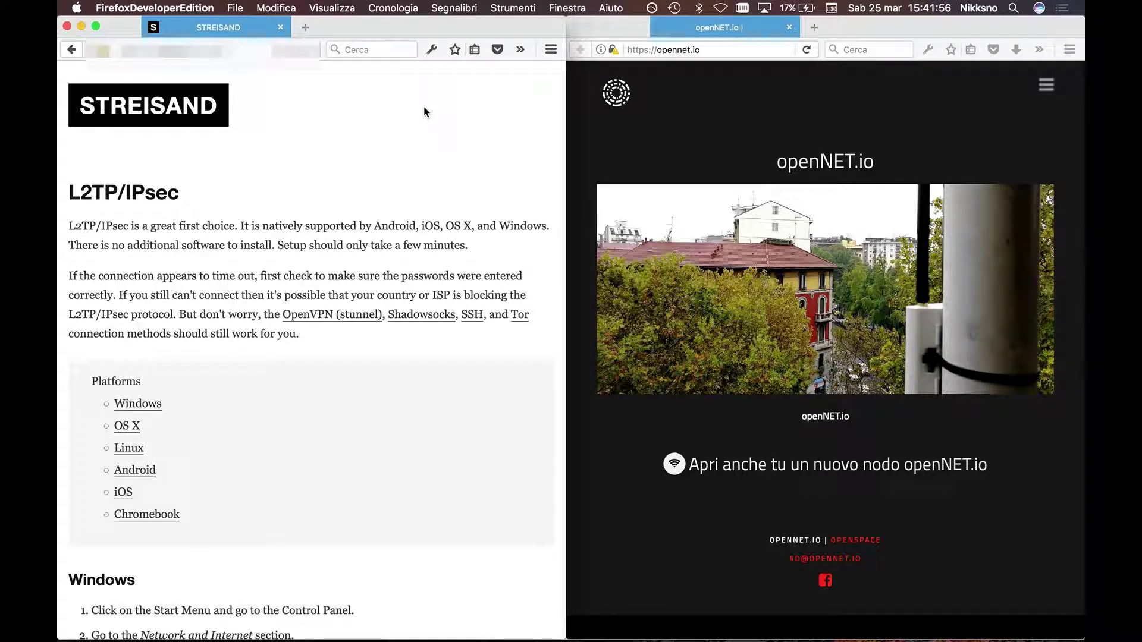
click(144, 96)
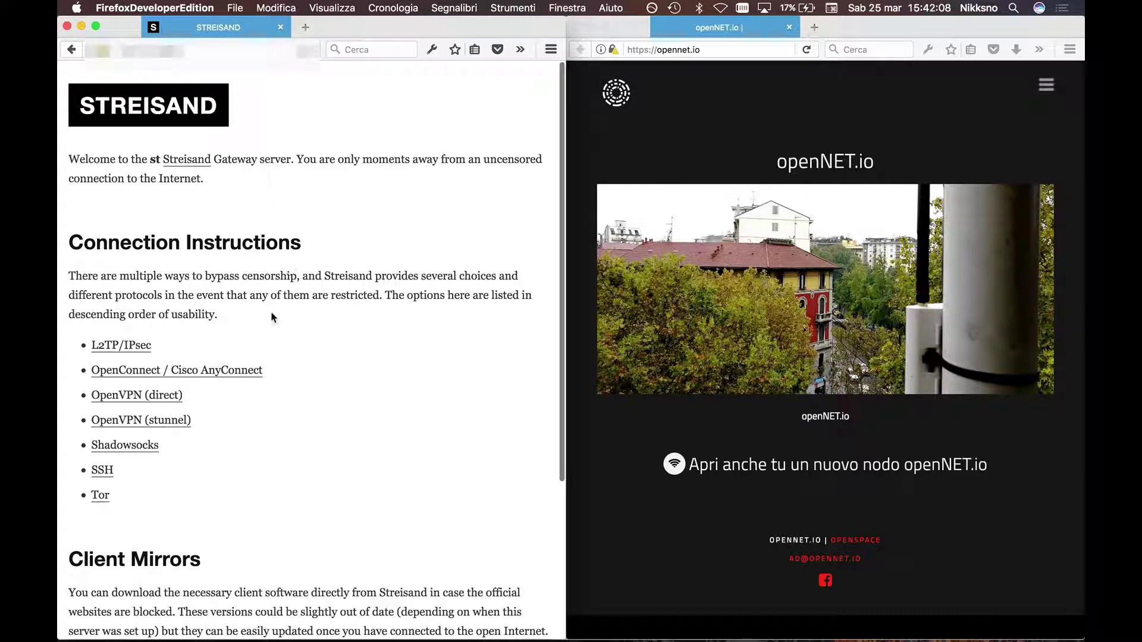
click(147, 351)
click(138, 449)
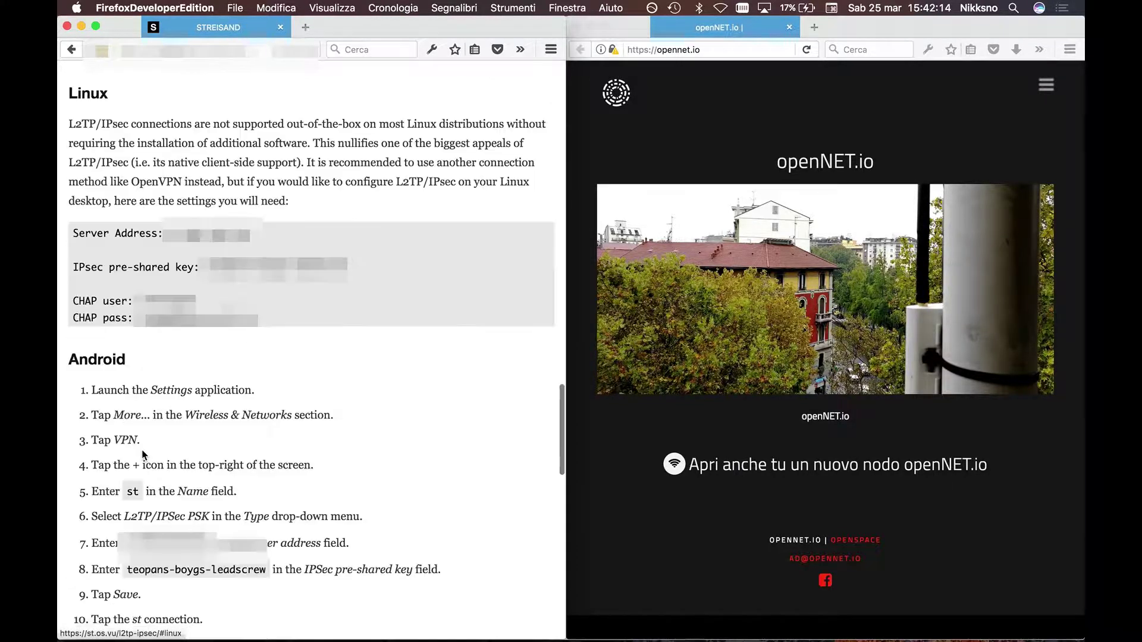
scroll(379, 229, down, 1)
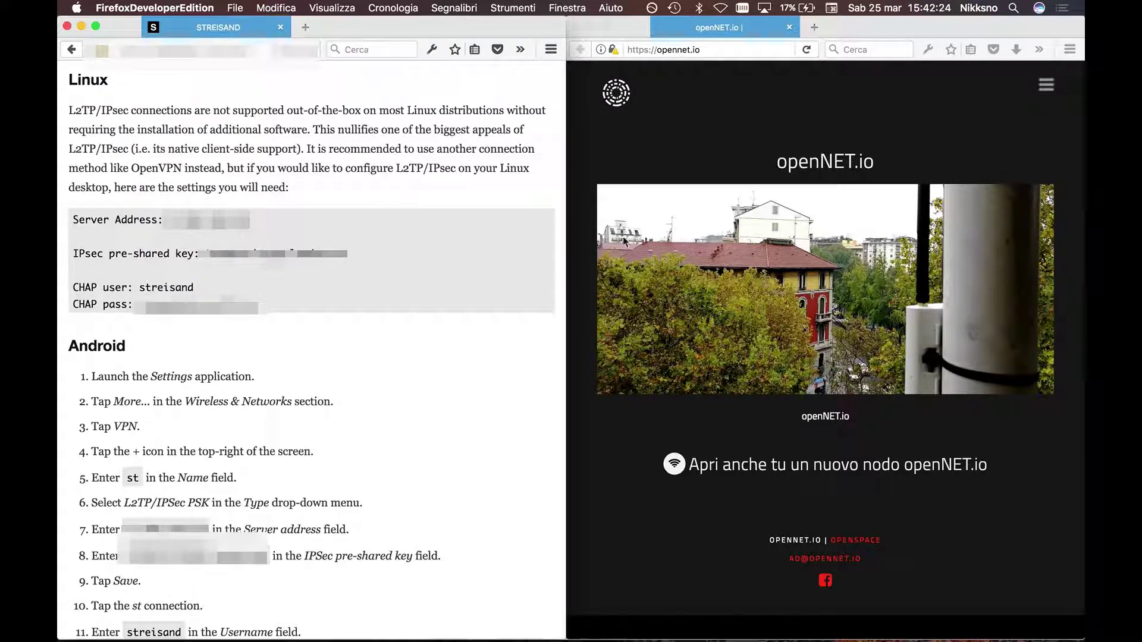
Open the Network settings in System Preferences and check the router address of the Thunderbolt Ethernet connection
click(832, 70)
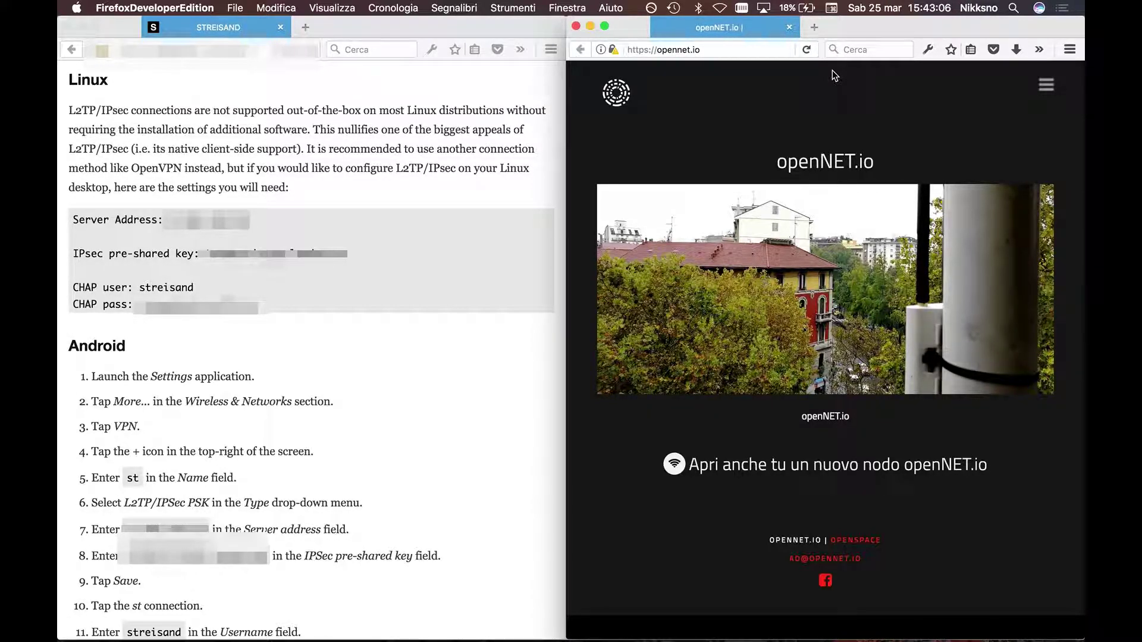
click(75, 8)
click(107, 47)
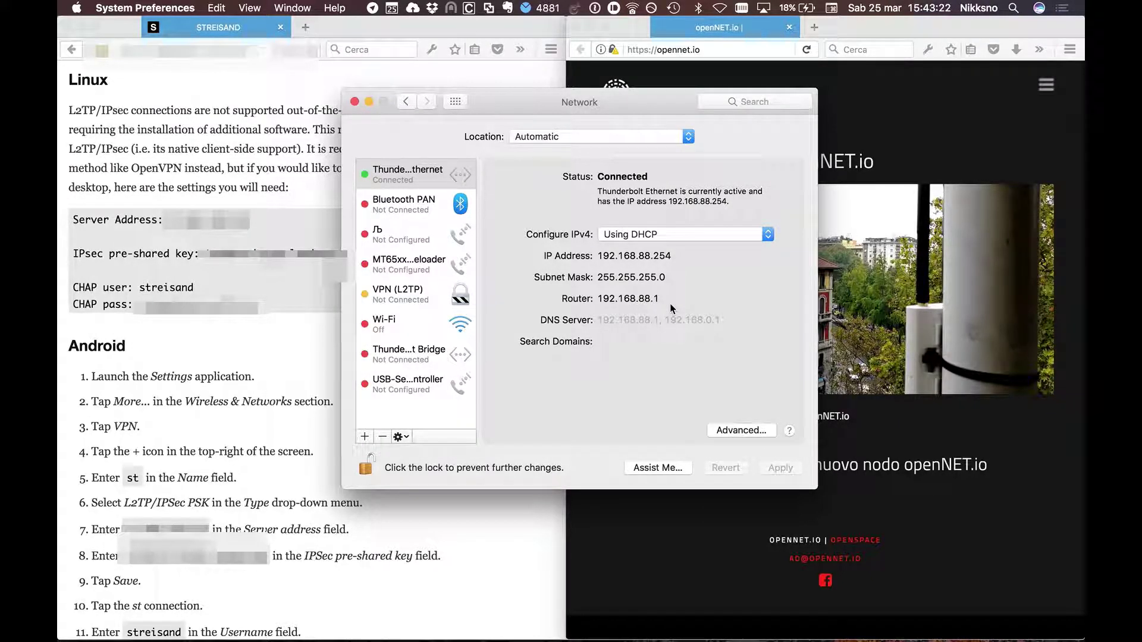
Load the router's web interface at 192.168.88.1 in the openNET.io browser window and widen that window to full width
click(891, 138)
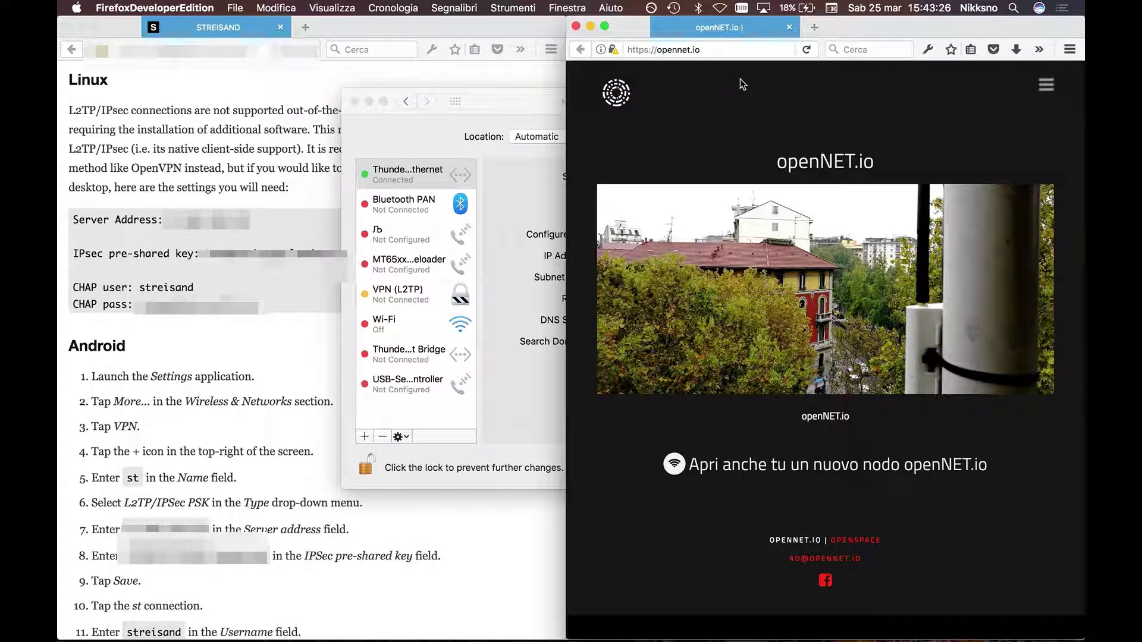
click(716, 47)
text(192.168.)
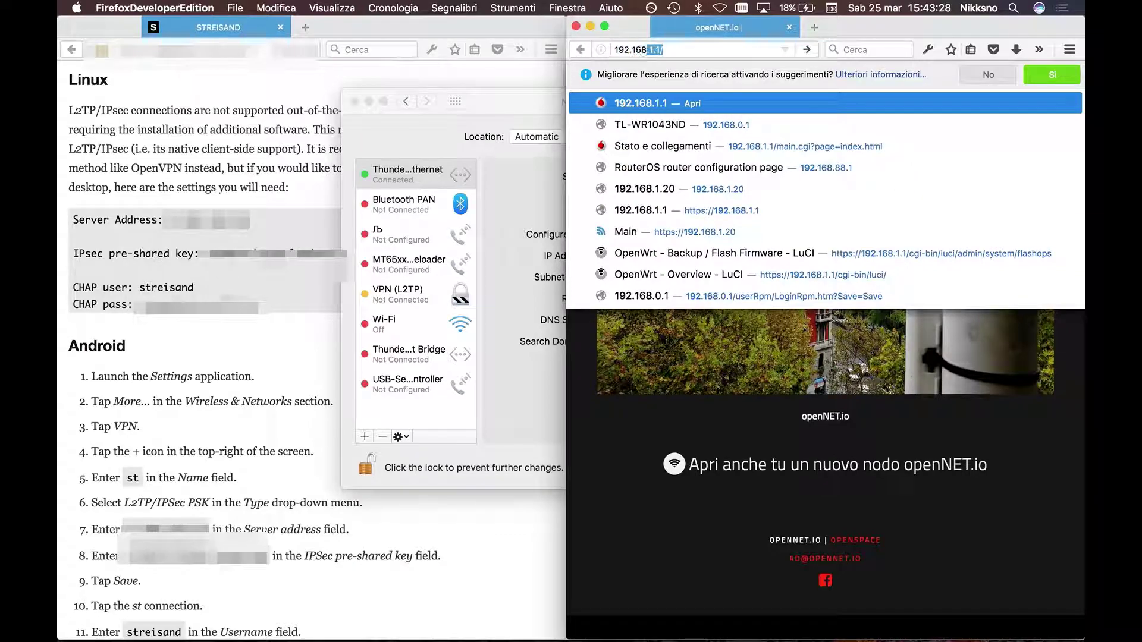
text(88.1)
key(Return)
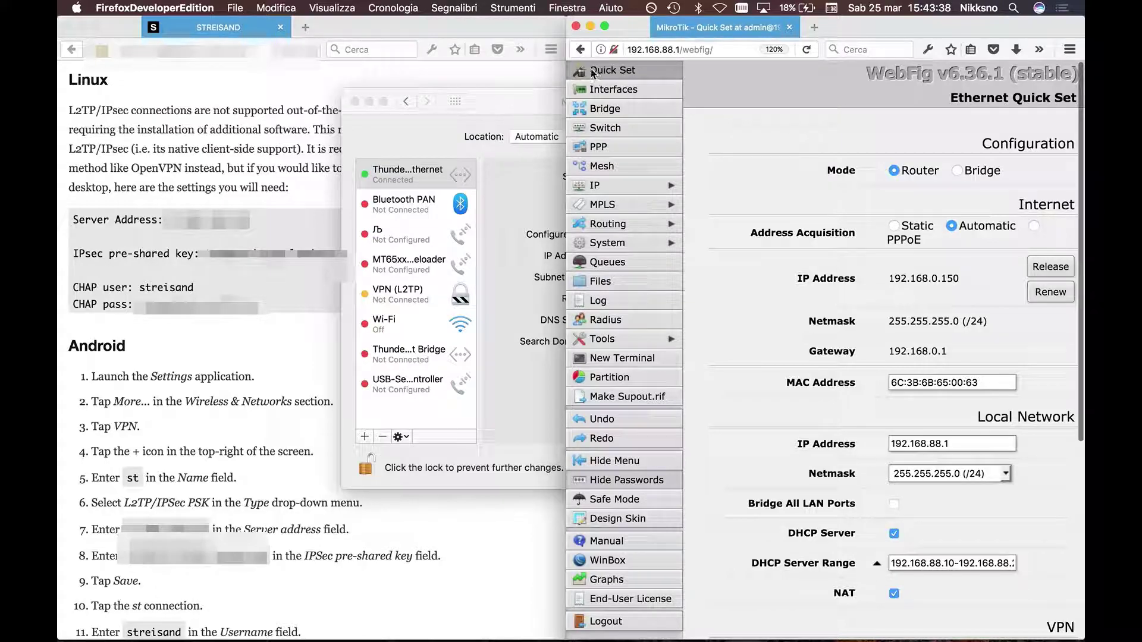
drag(567, 39, 60, 40)
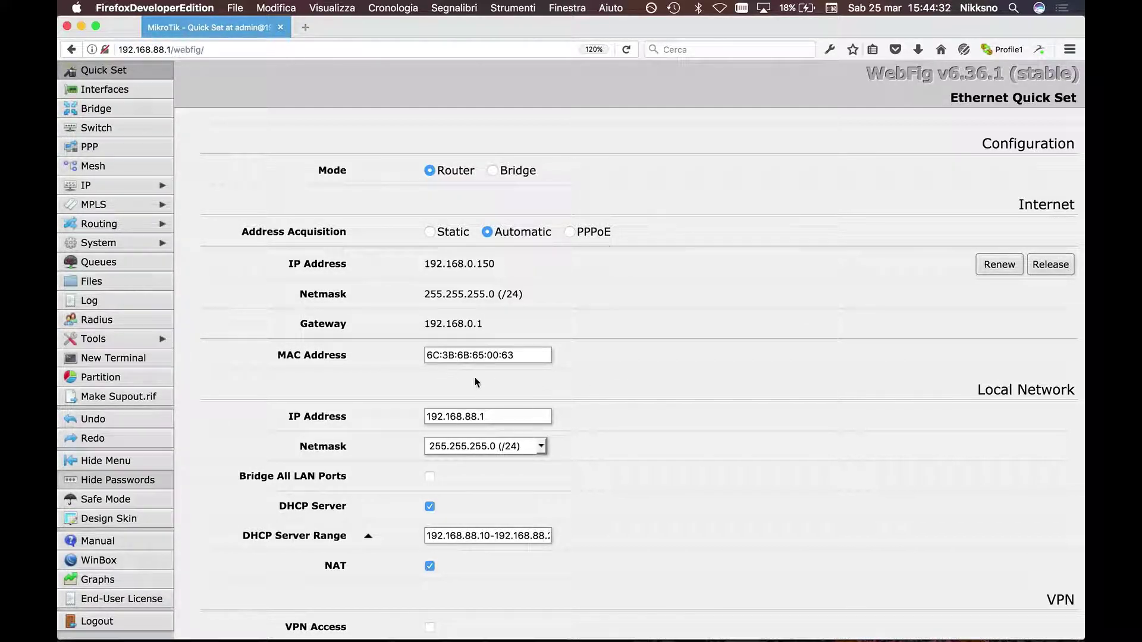
Set the local network IP address to 172.16.0.1 and its netmask to 255.240.0.0 (/12)
click(521, 420)
text(172.16.)
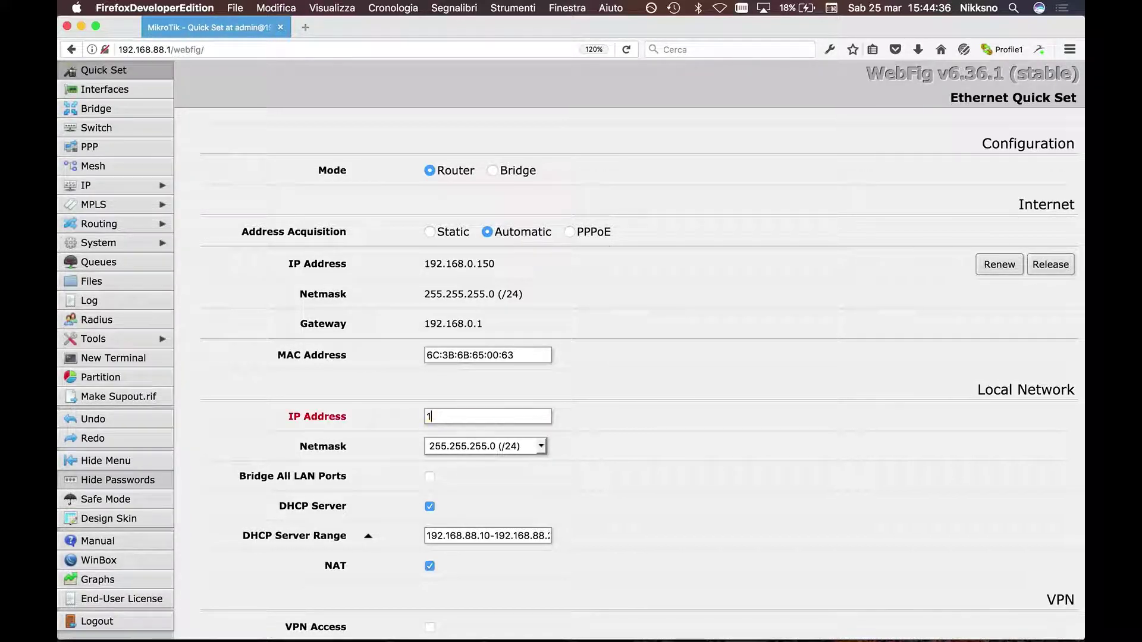
text(0.1)
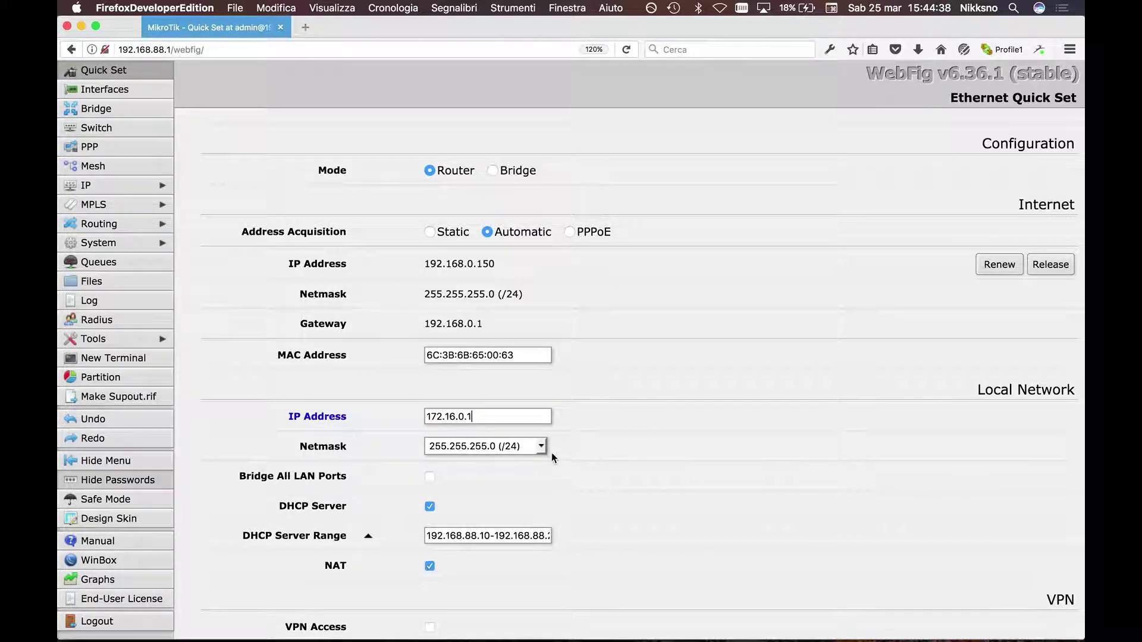
click(542, 446)
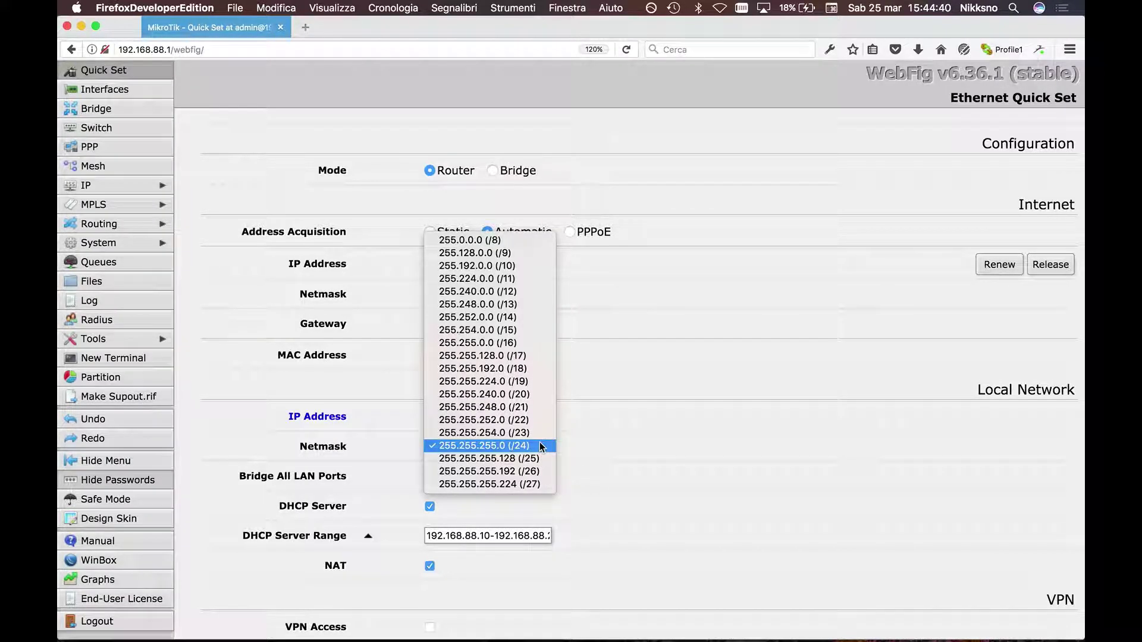
click(518, 295)
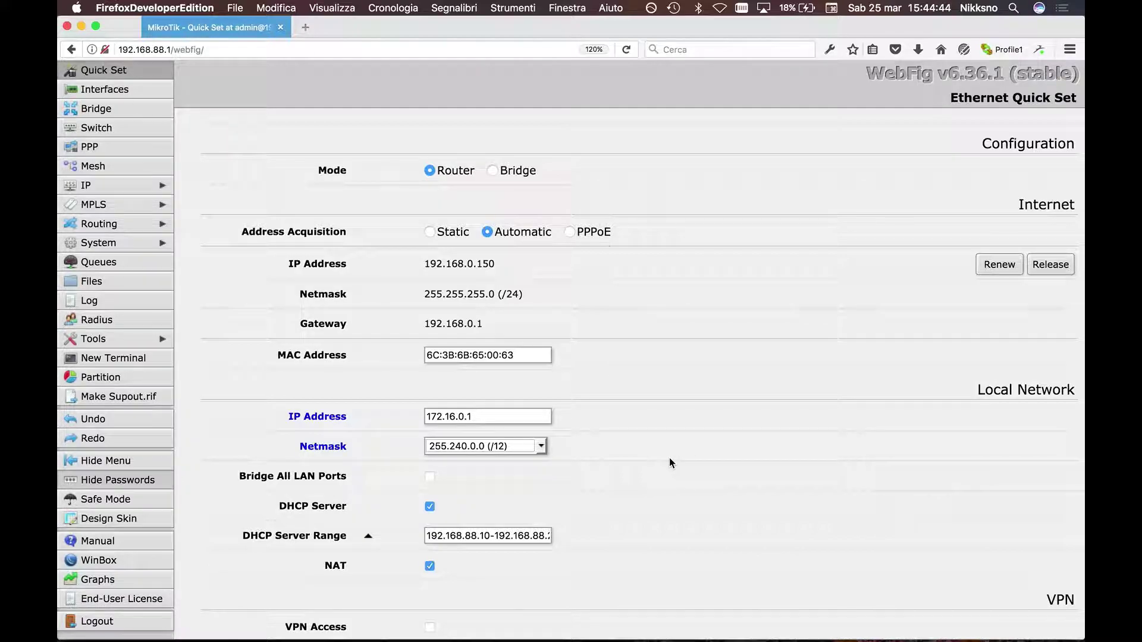
Set the DHCP server range of the local network to 172.16.0.101-172.16.0.254
scroll(670, 462, down, 3)
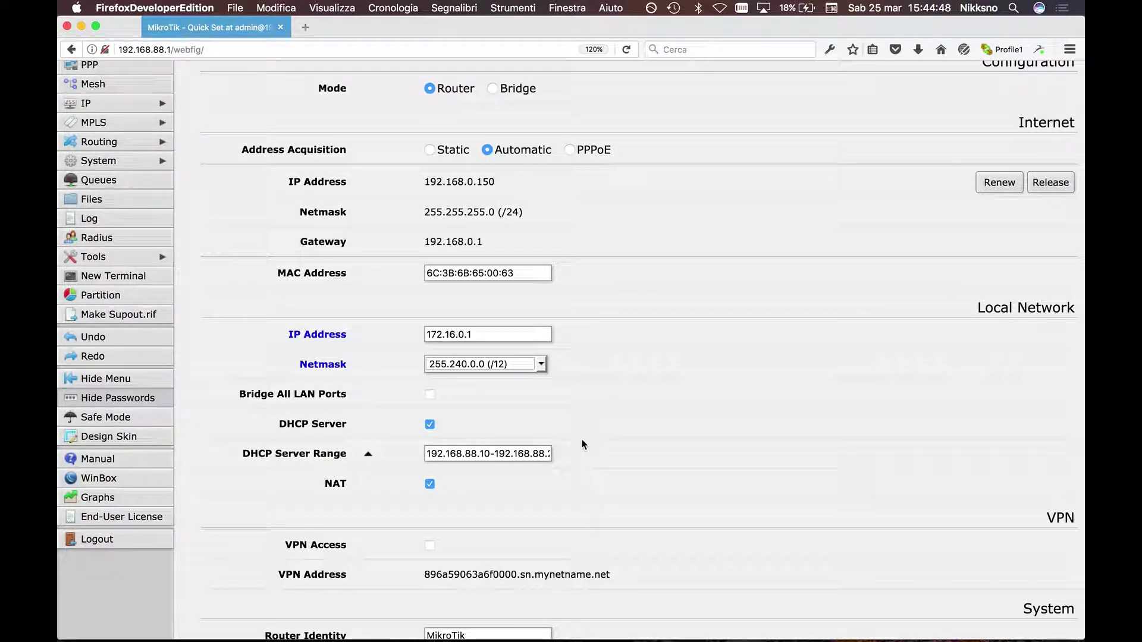
click(480, 461)
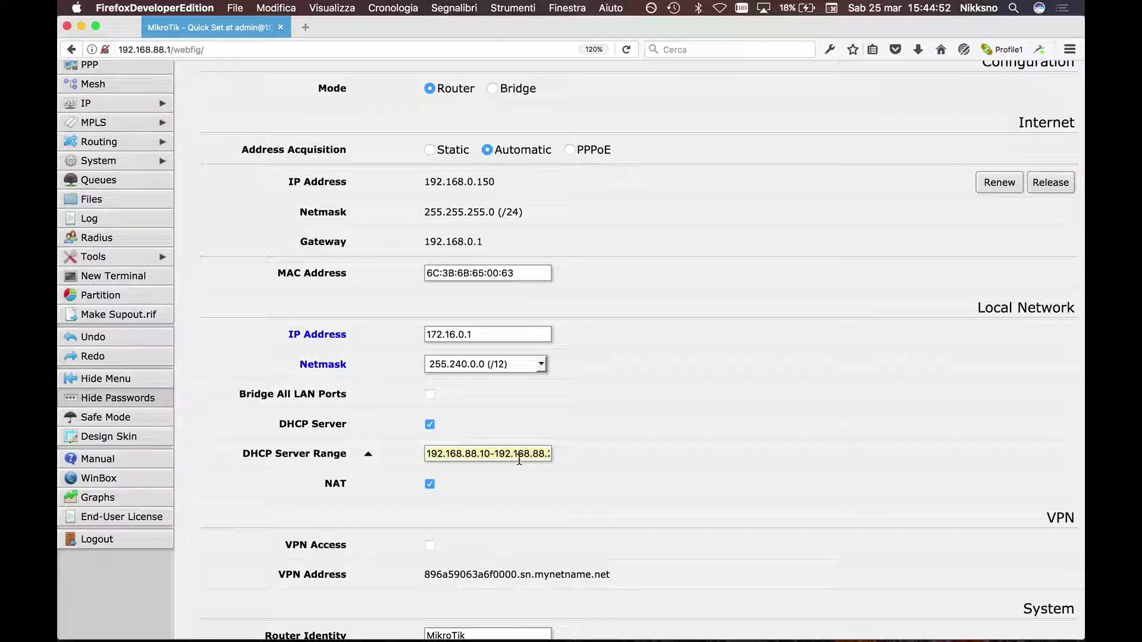
key(super+a)
text(172.16.)
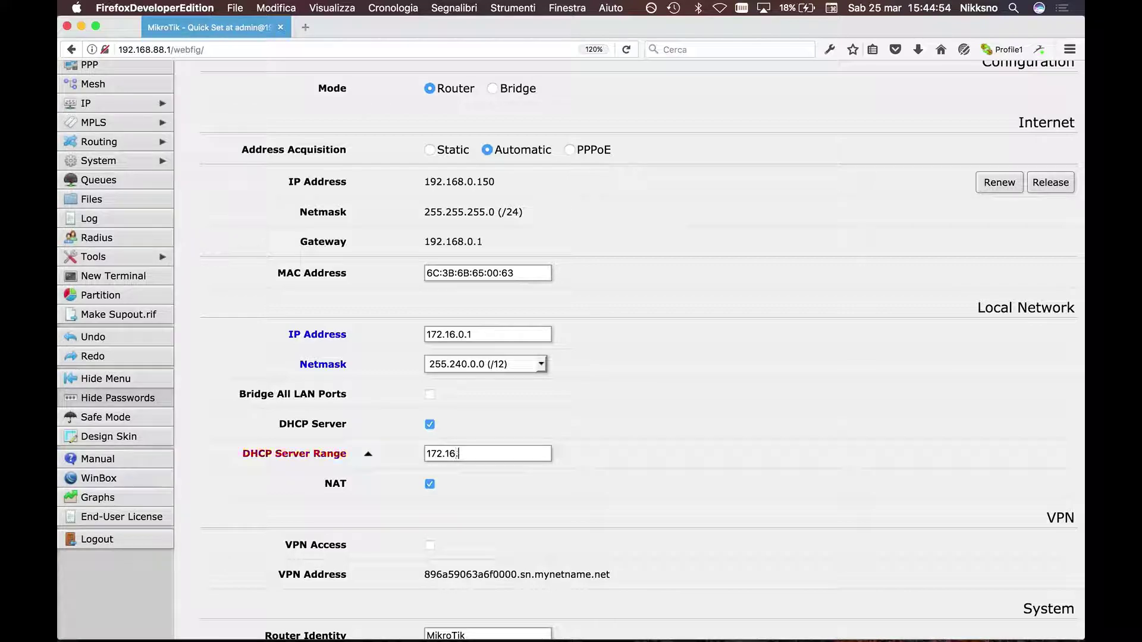
text(0.101-172)
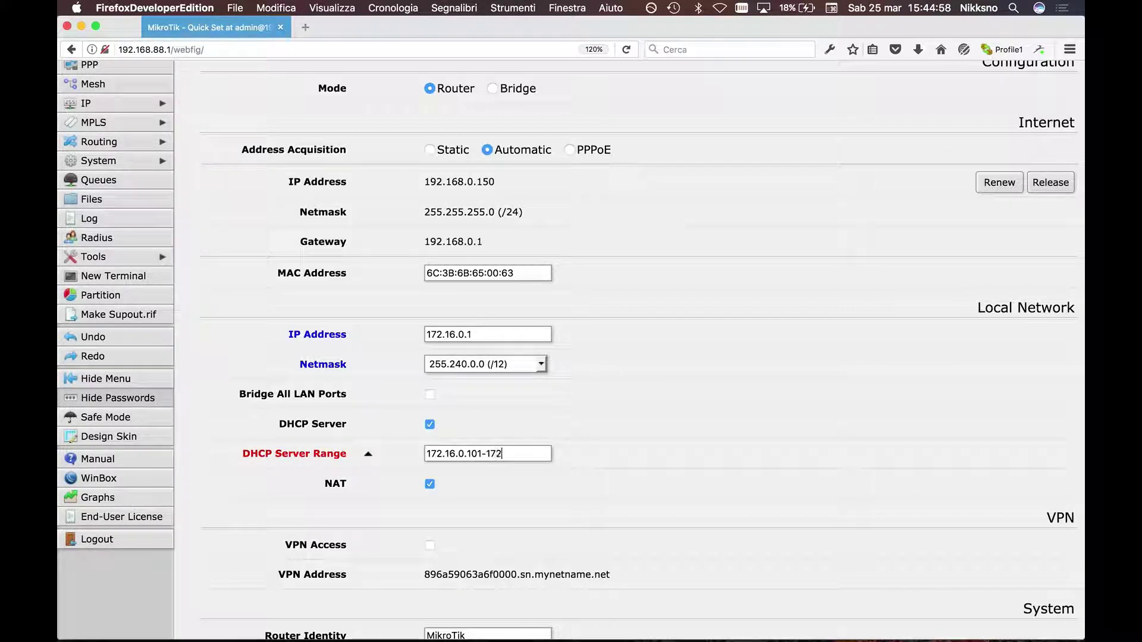
text(.16.0.254)
Set the router identity in the System section to OPNT-NKSN-MHEX-0003
scroll(608, 523, down, 1)
scroll(608, 522, down, 1)
scroll(618, 493, down, 3)
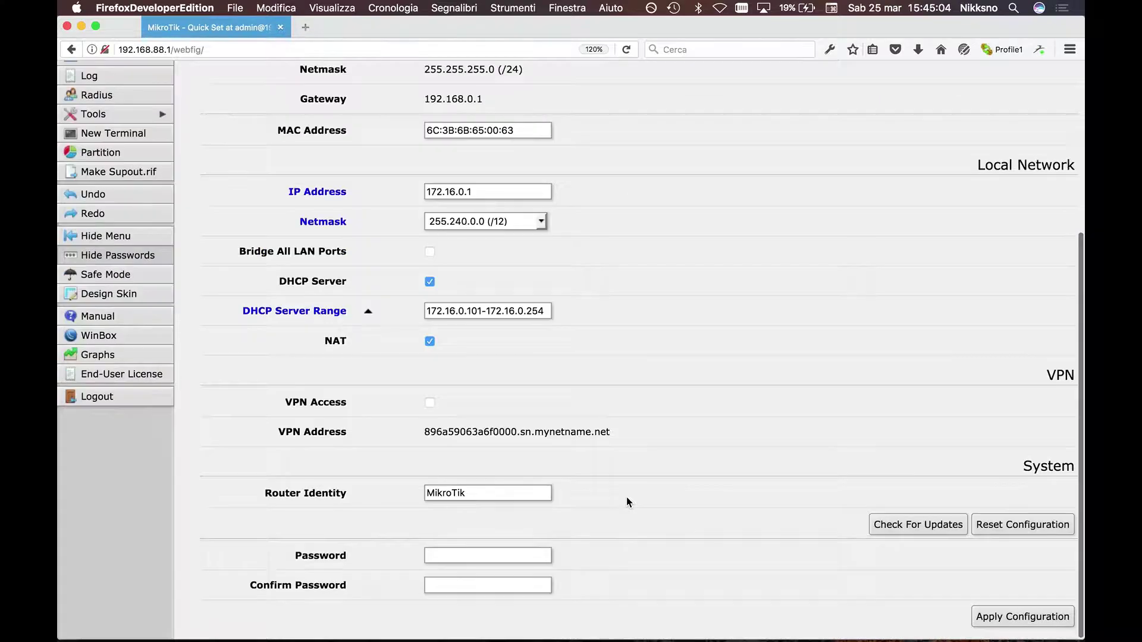
double_click(507, 493)
text(OPNT-NKSN-)
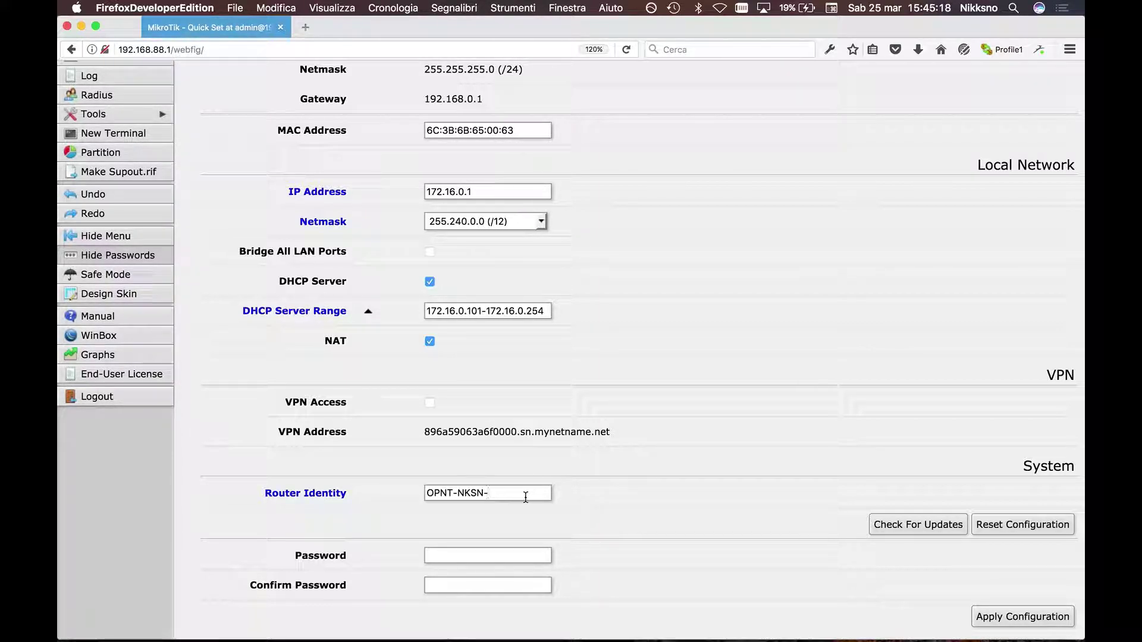
text(MHE)
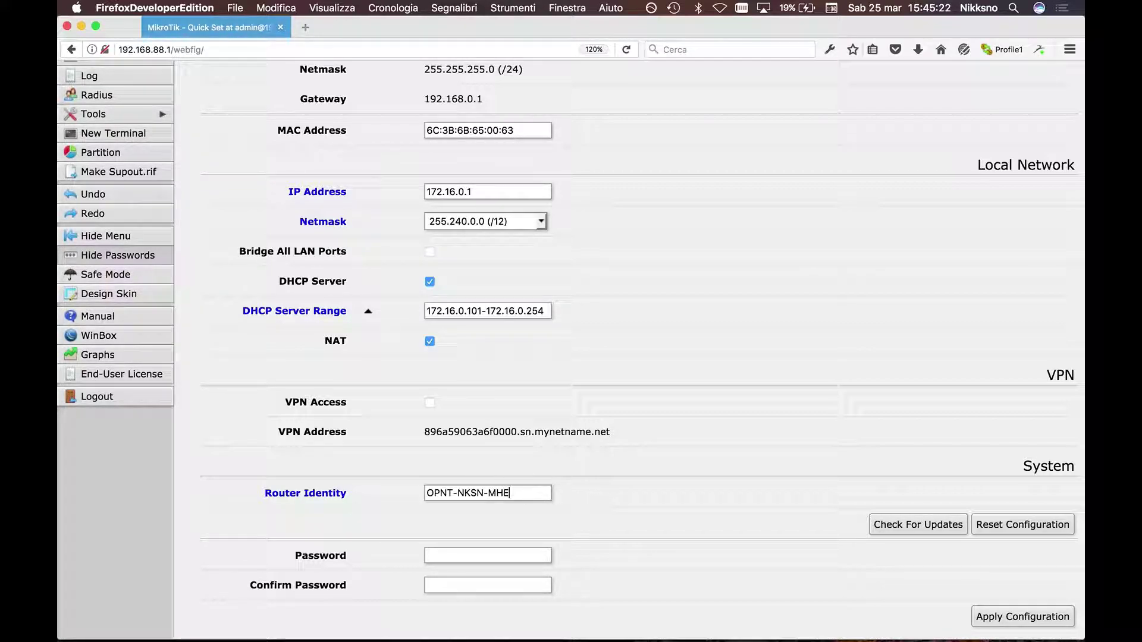
text(X-0003)
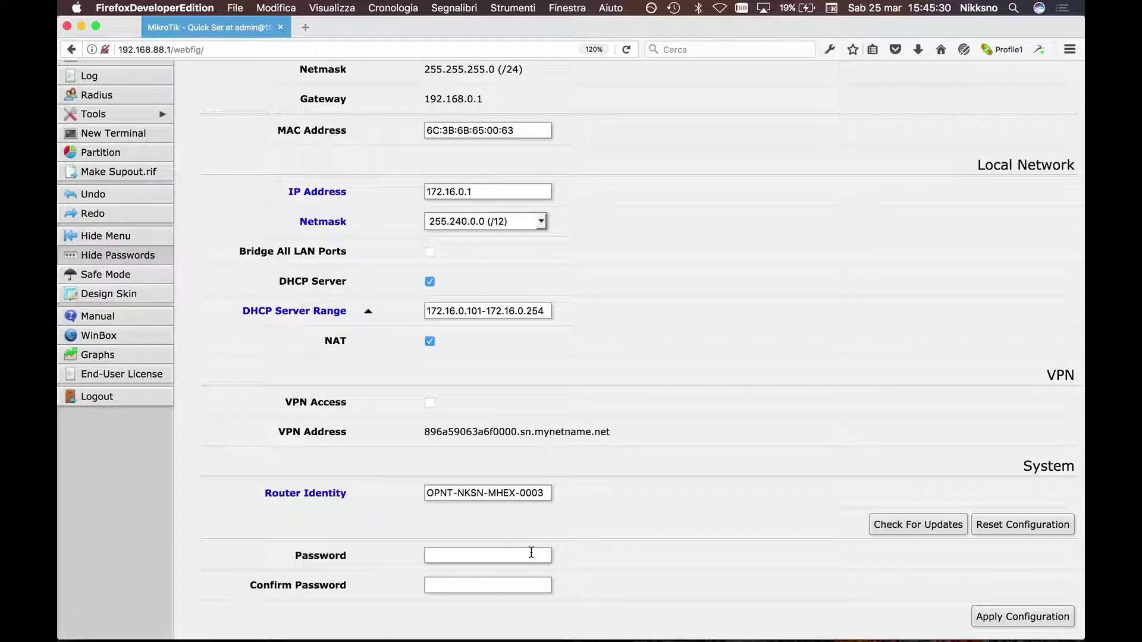
Review the changed Quick Set values and apply the configuration to the router
click(1038, 625)
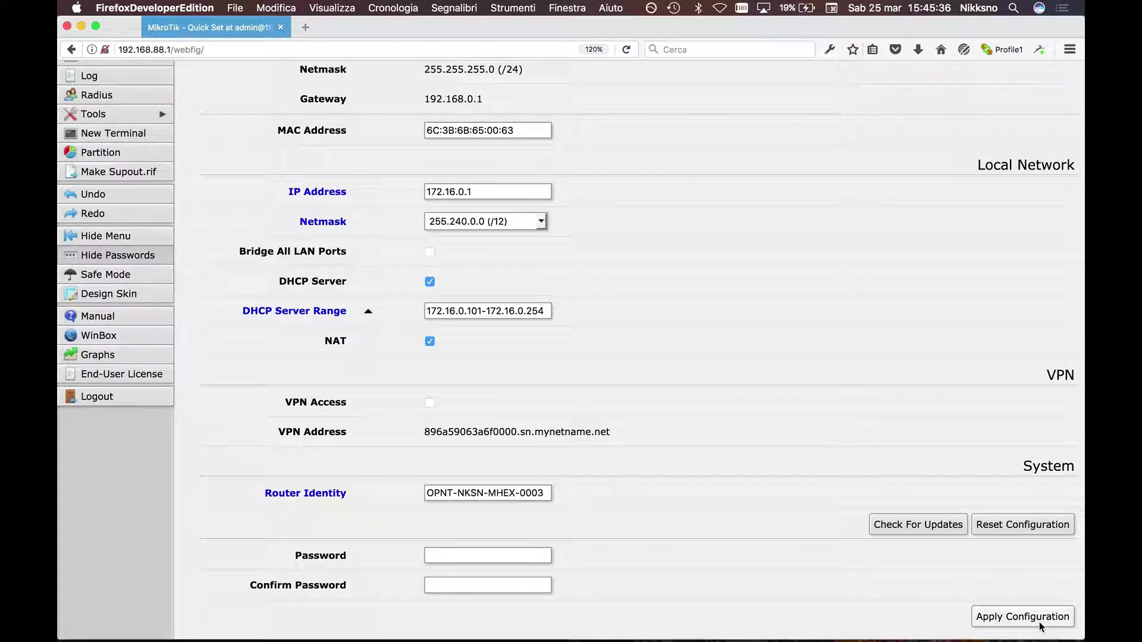
scroll(888, 401, up, 3)
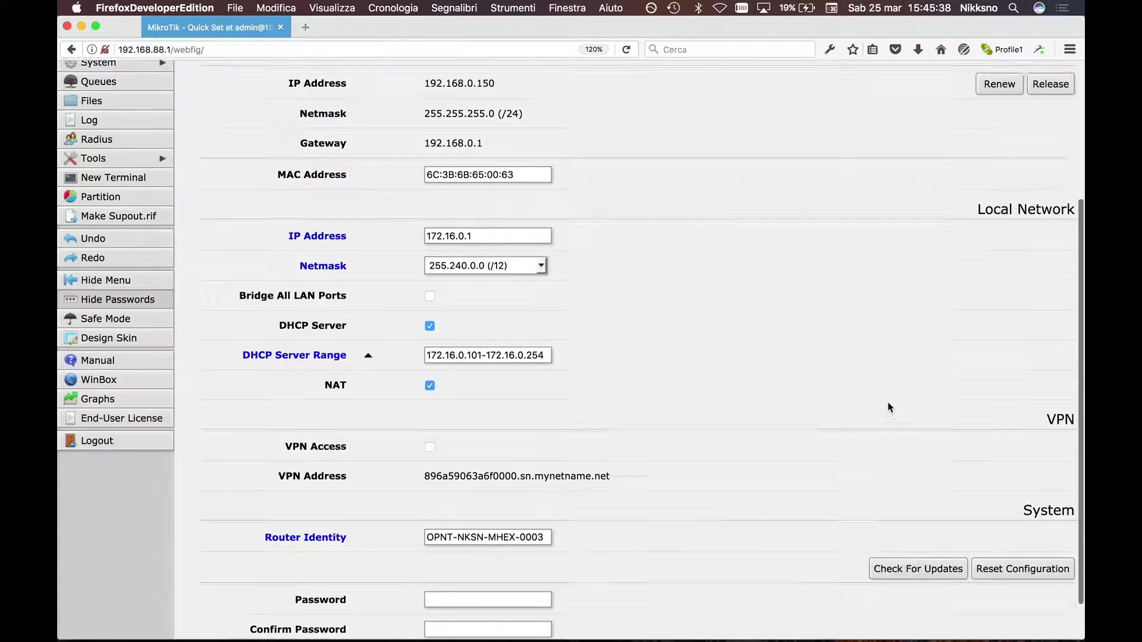
scroll(887, 401, down, 3)
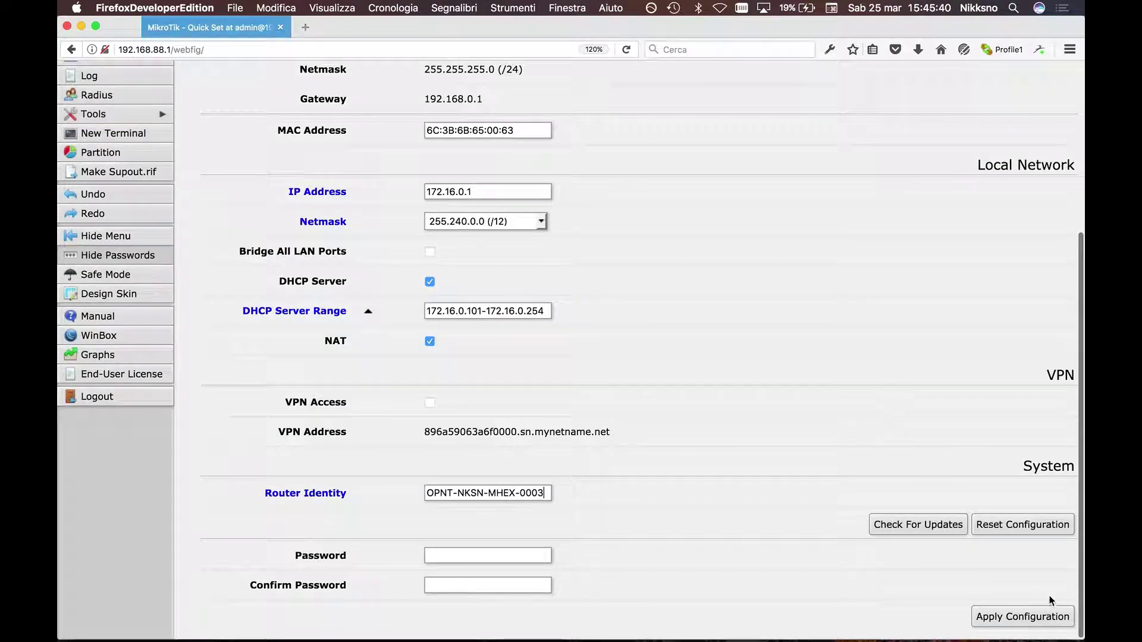
click(1050, 620)
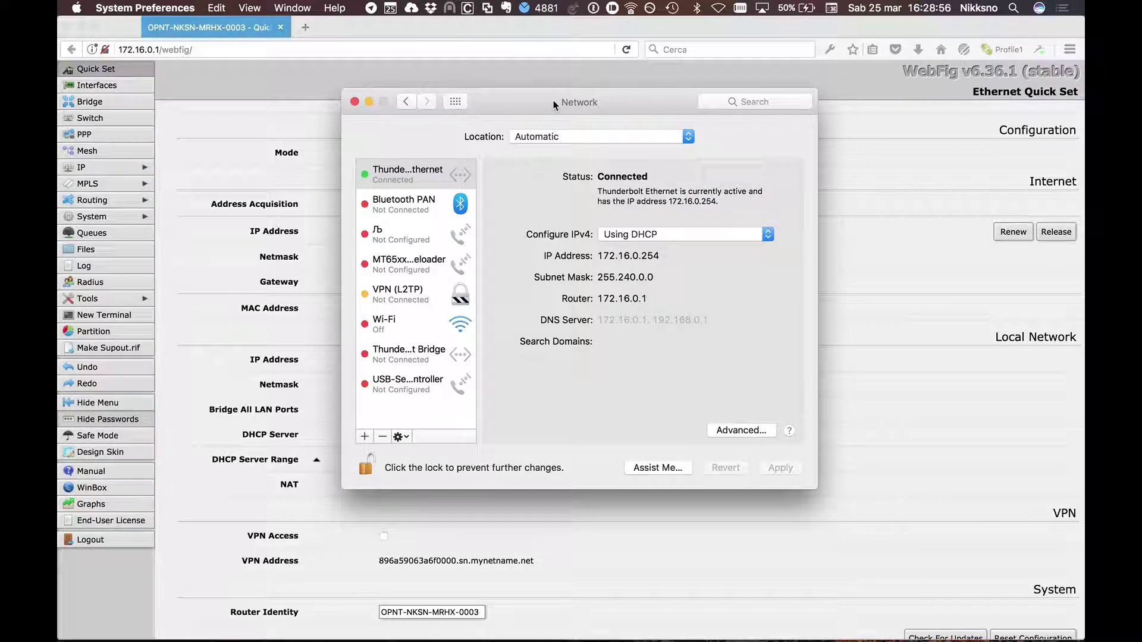
Open the router's login page at 172.16.0.1 in the browser and log in as admin with the account password
click(428, 63)
click(396, 52)
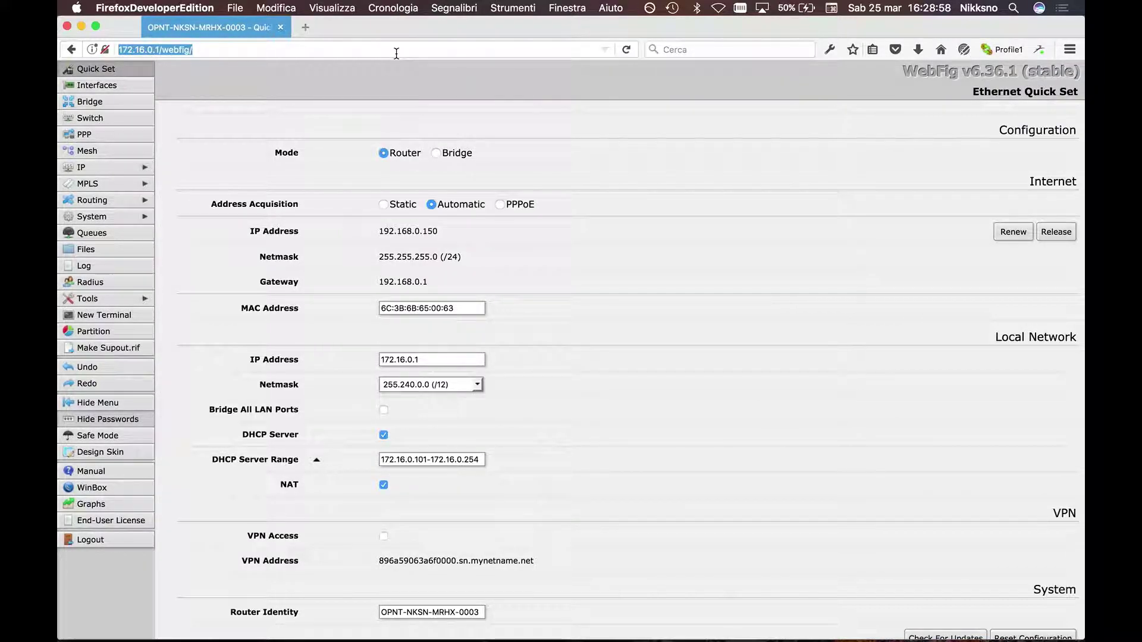
text(172.16)
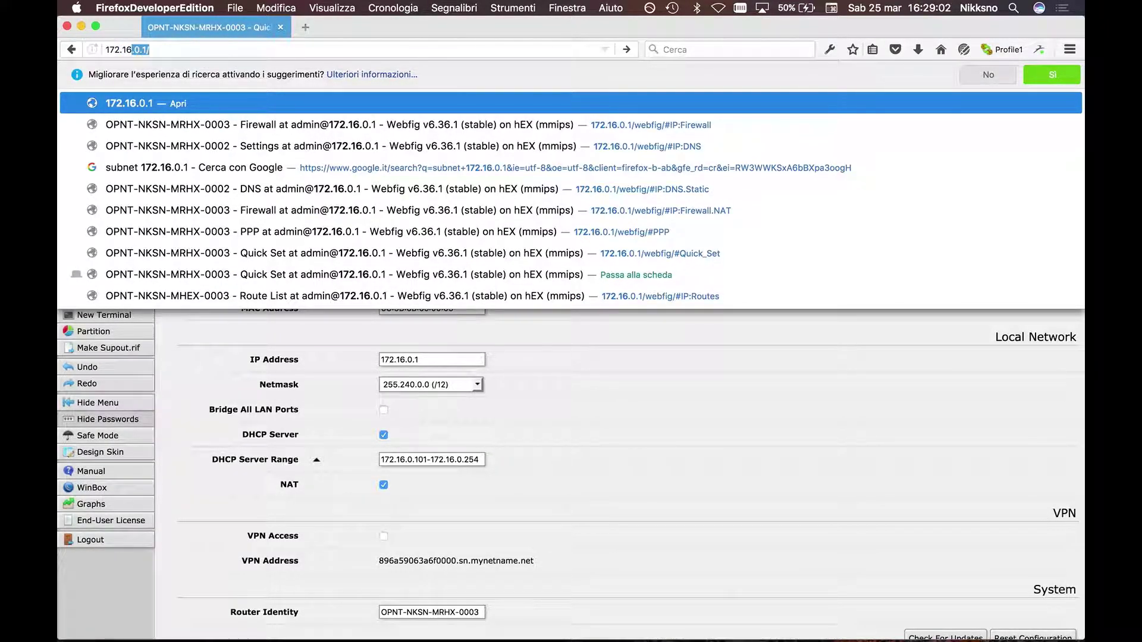
key(Return)
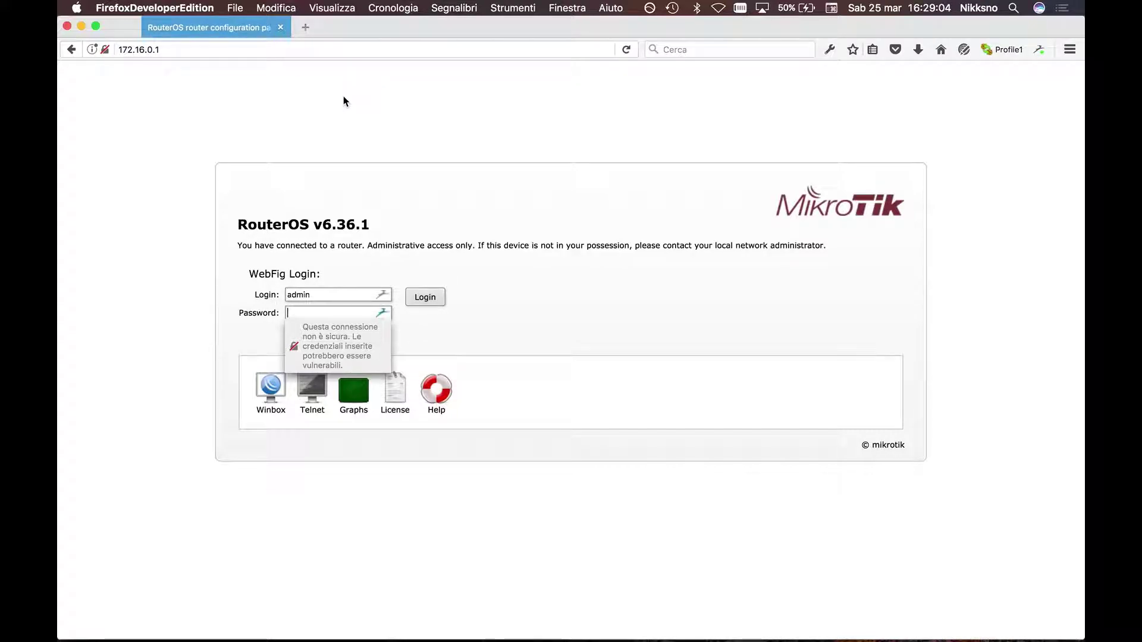
key(super+v)
key(Return)
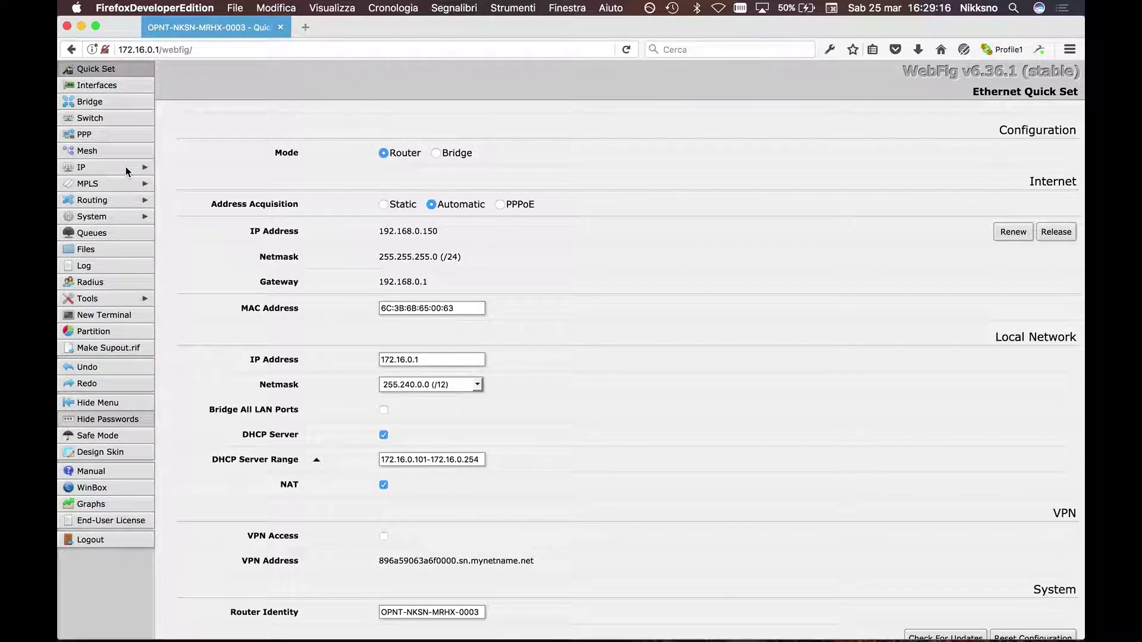
Start a new L2TP Client interface in the router's PPP settings
click(105, 134)
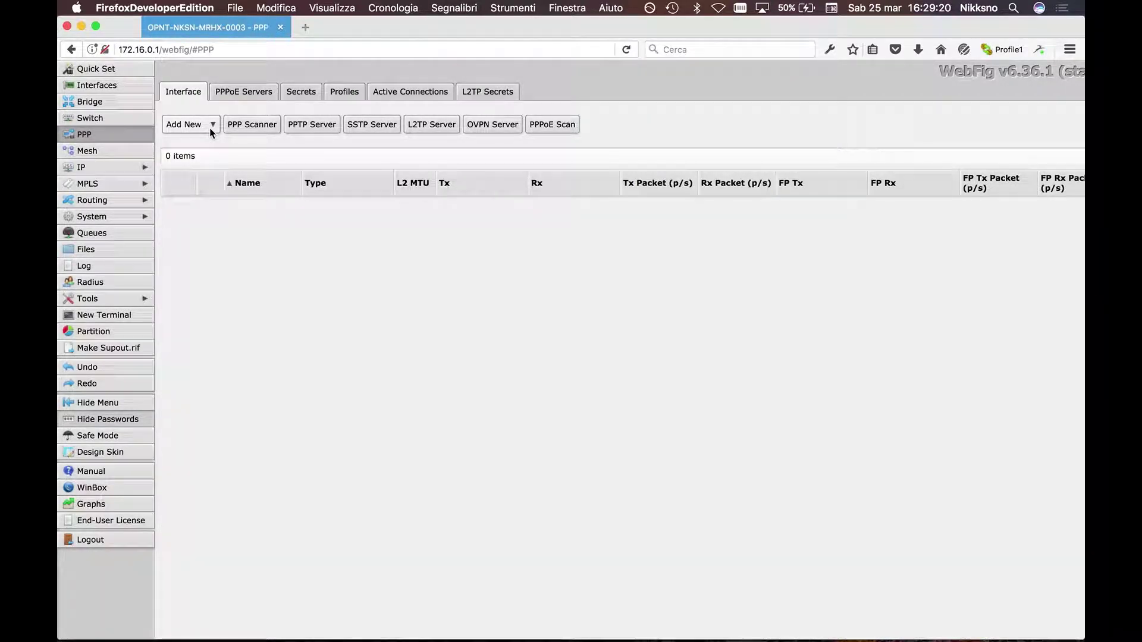
click(209, 126)
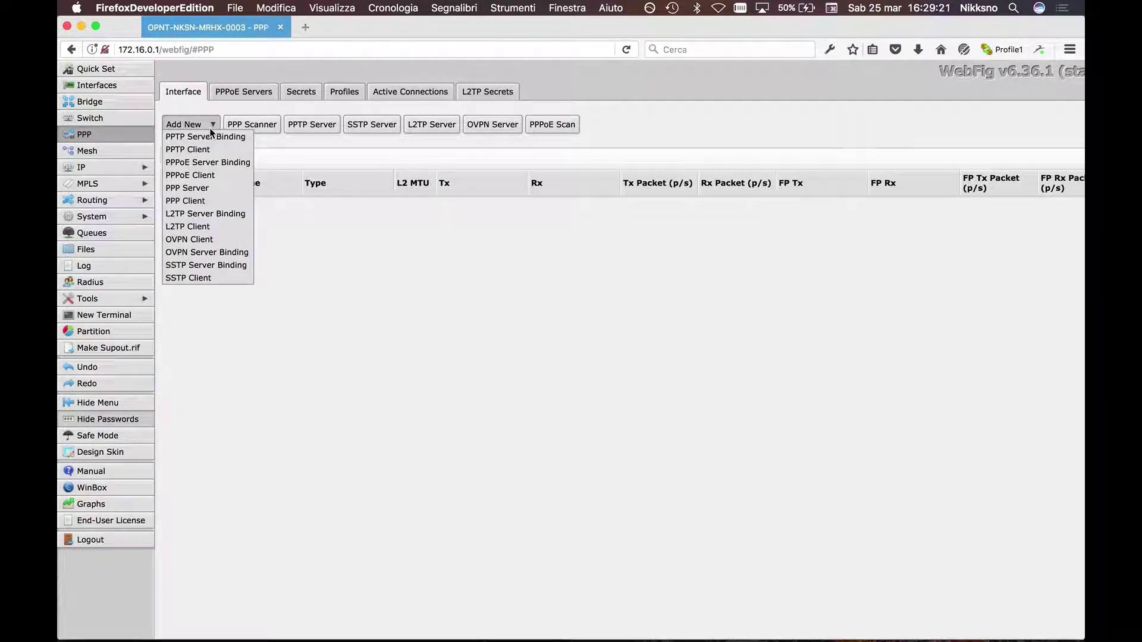
click(209, 227)
Place the router window beside the Streisand instructions and name the new L2TP client interface st-os-vu
drag(57, 188, 538, 178)
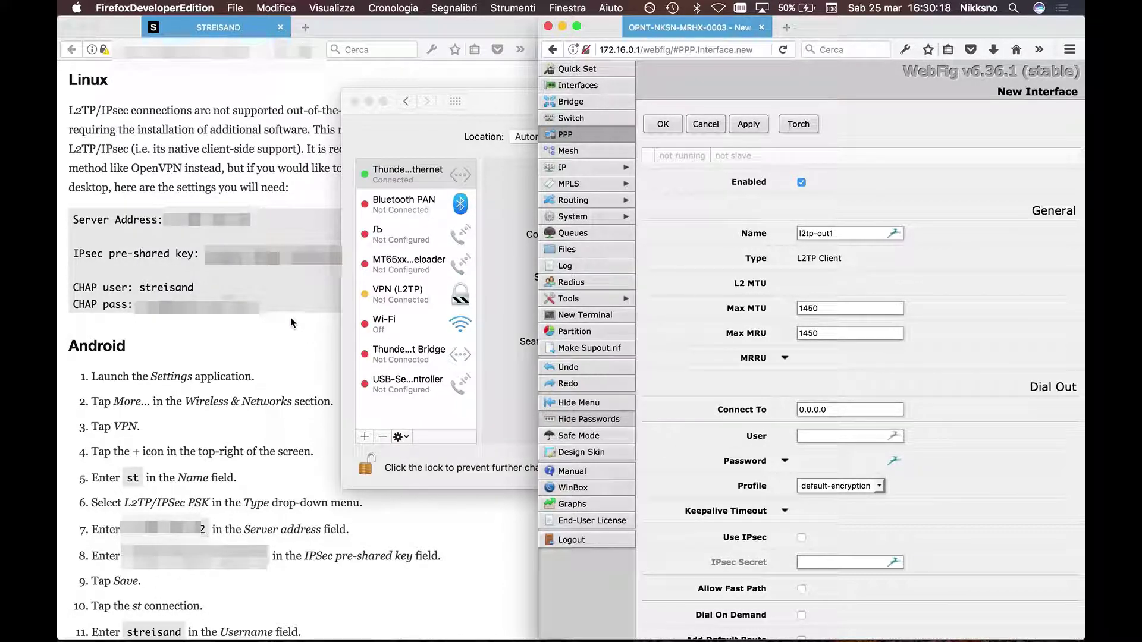
click(286, 269)
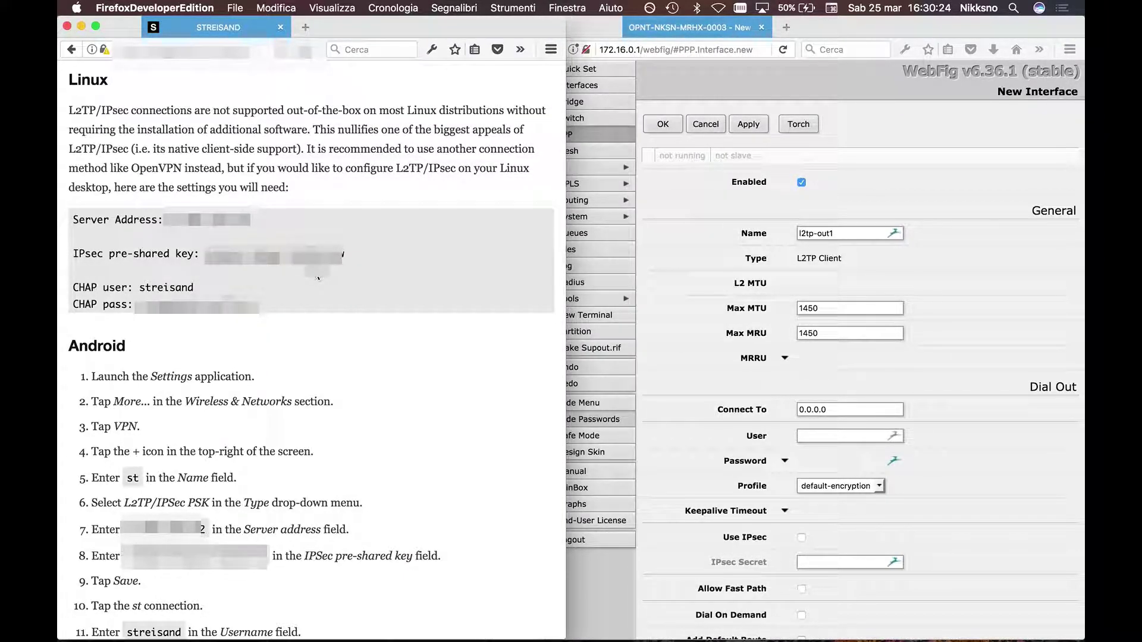
click(798, 256)
click(832, 236)
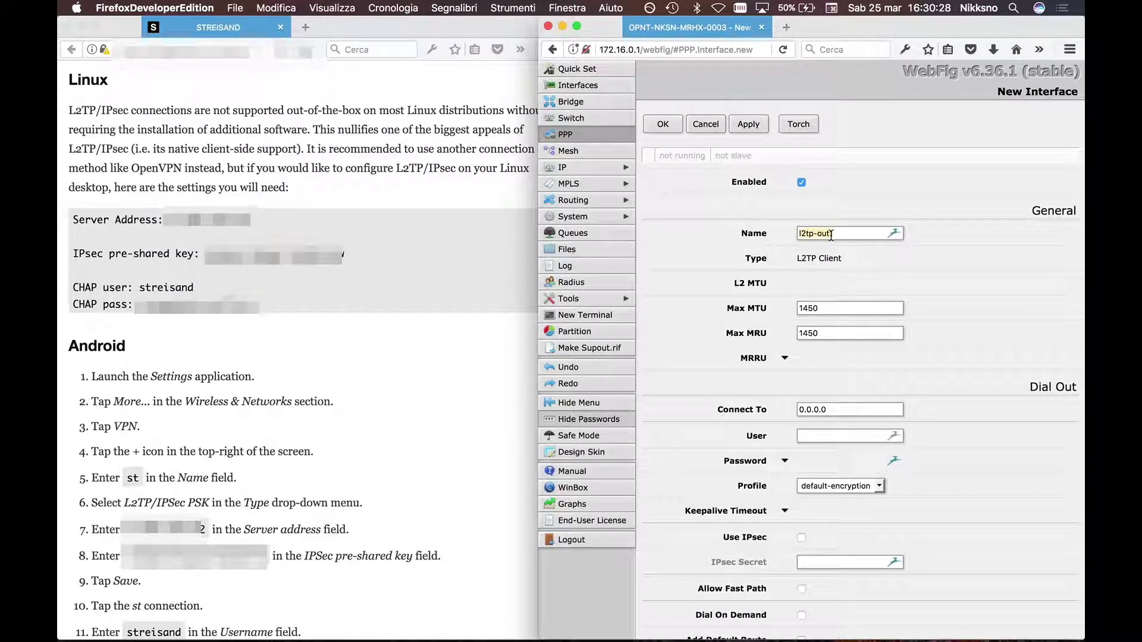
key(BackSpace)
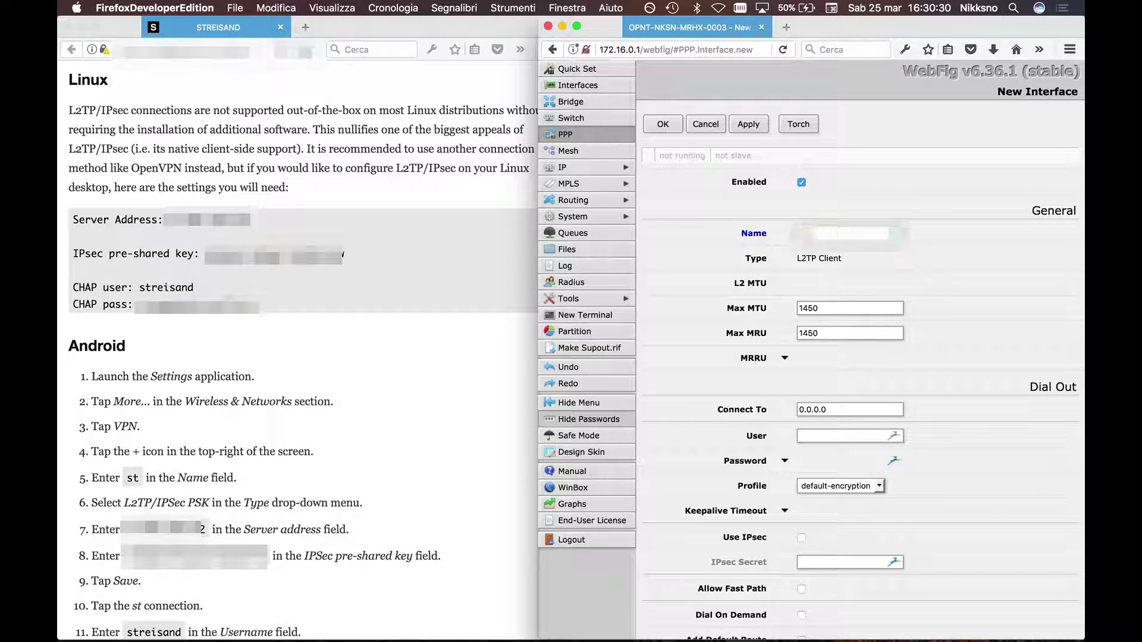
text(isand)
Set both the Max MTU and Max MRU of the L2TP client to 1280
double_click(832, 307)
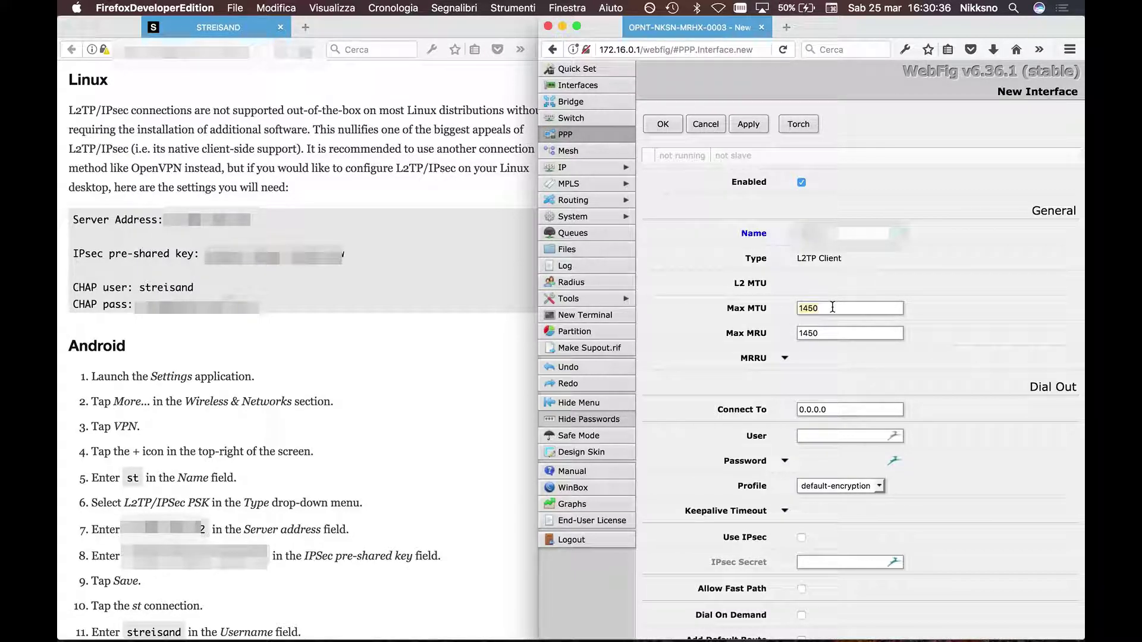
key(Tab)
text(1280)
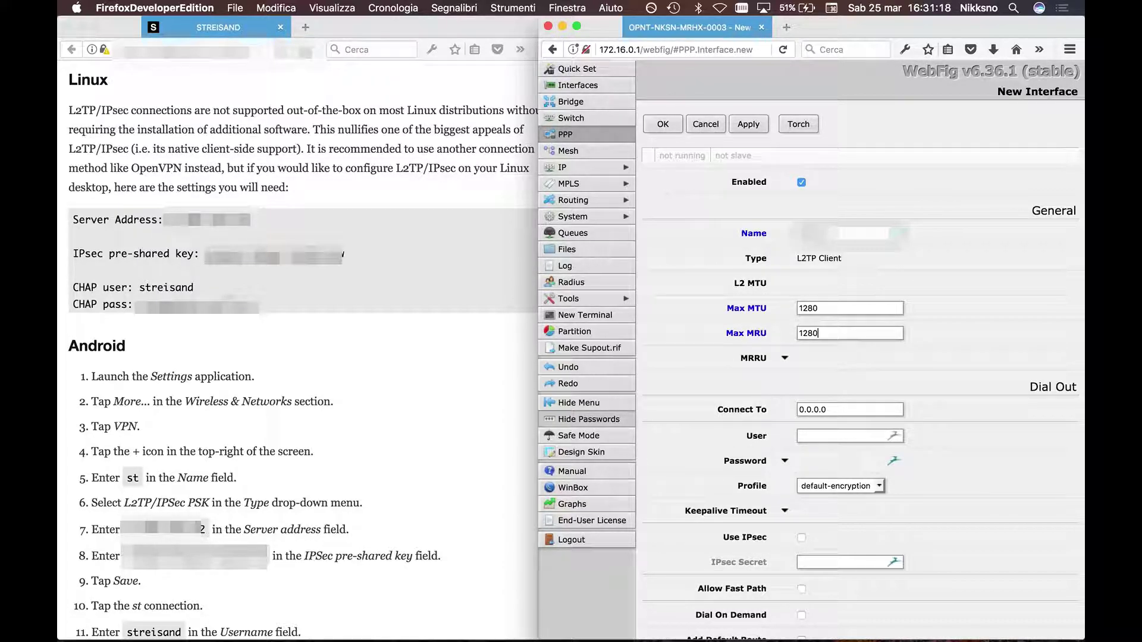
Copy the server address from the Streisand instructions into Connect To and set the user to streisand
click(432, 383)
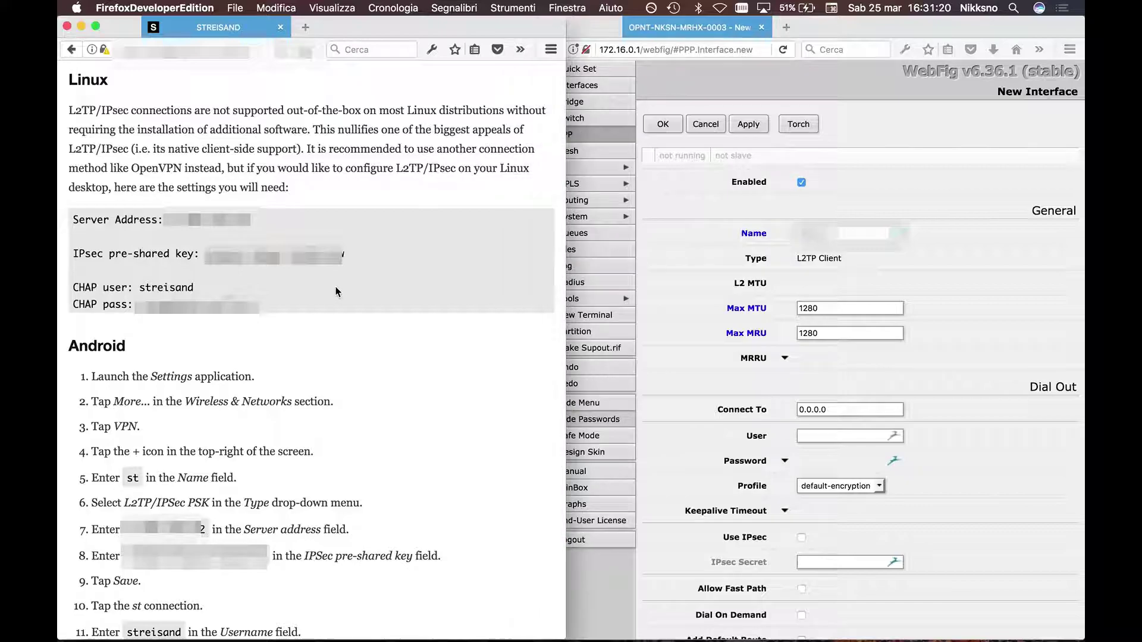
drag(169, 220, 254, 231)
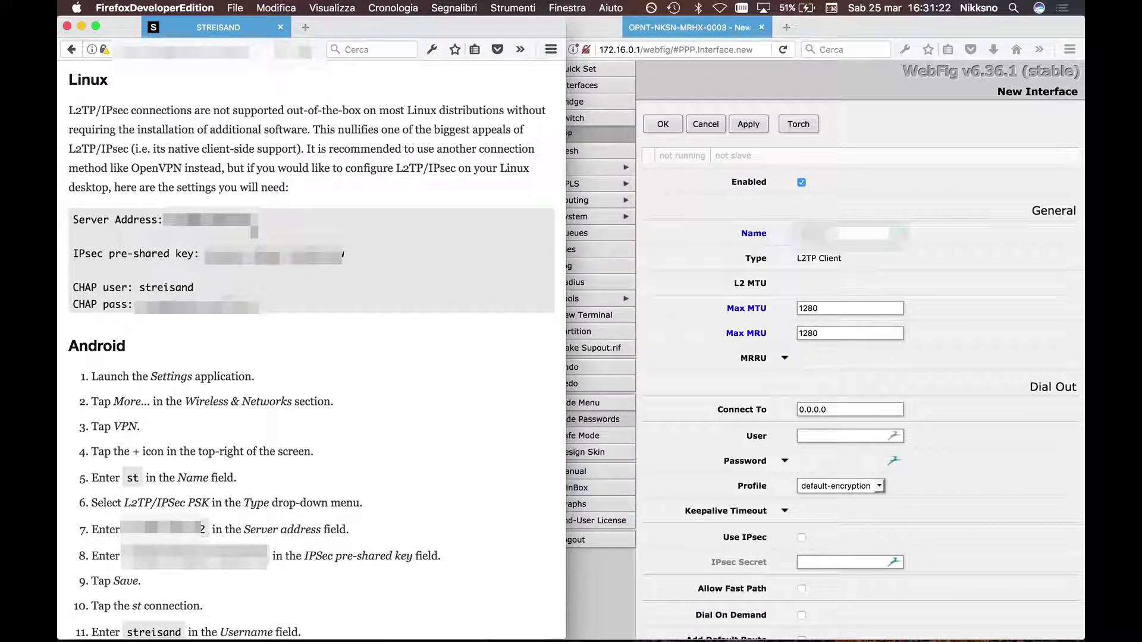
click(822, 411)
key(super+v)
click(271, 269)
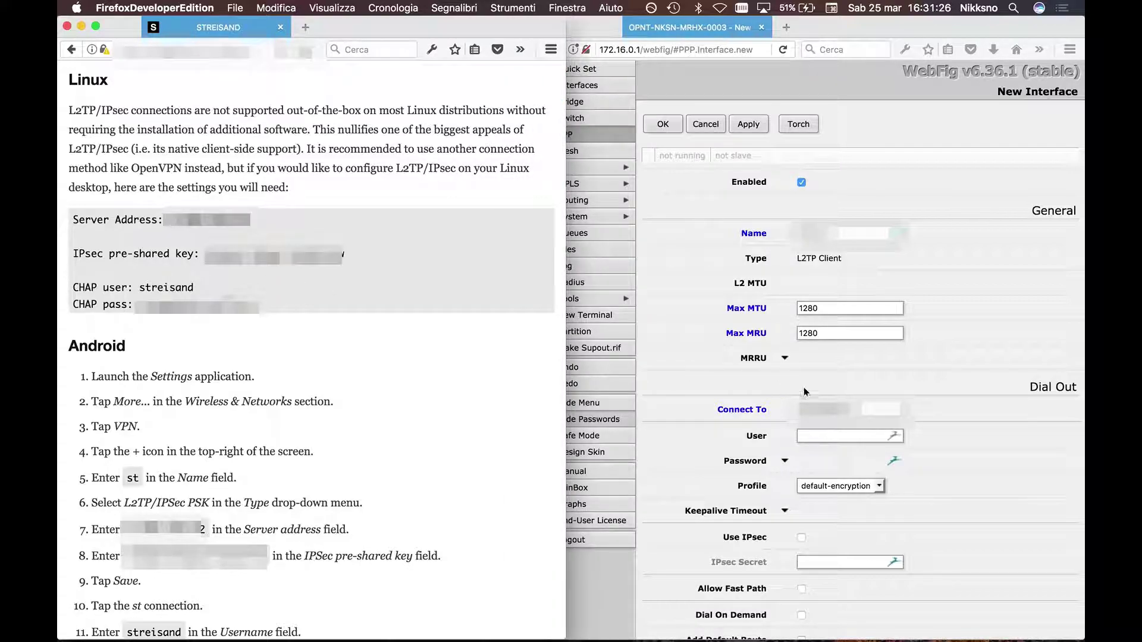
click(830, 438)
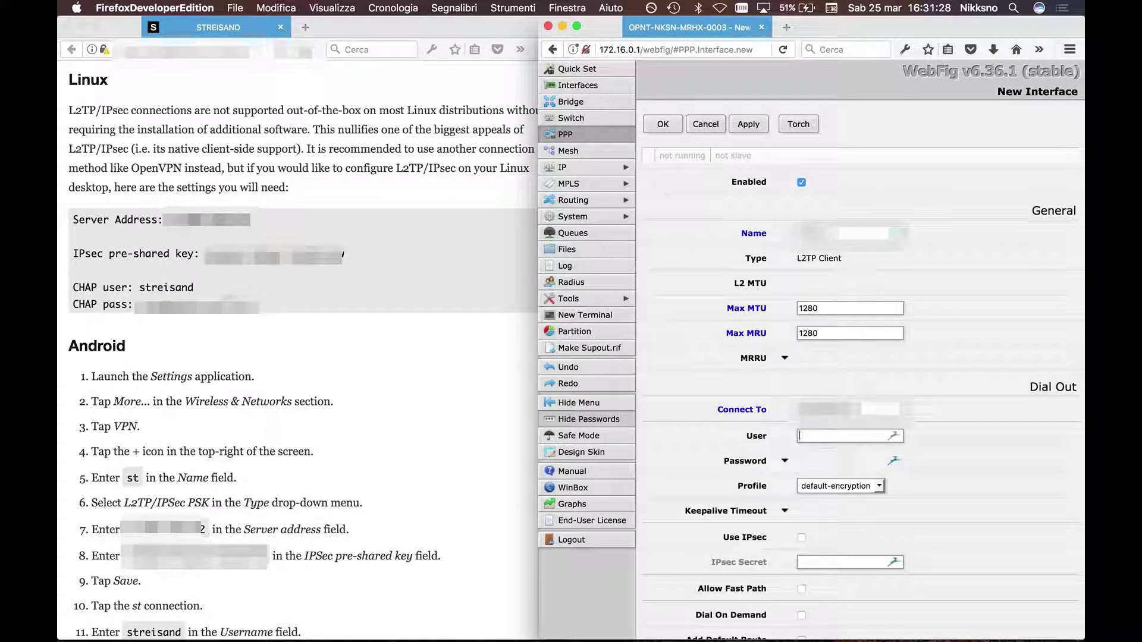
text(streisand)
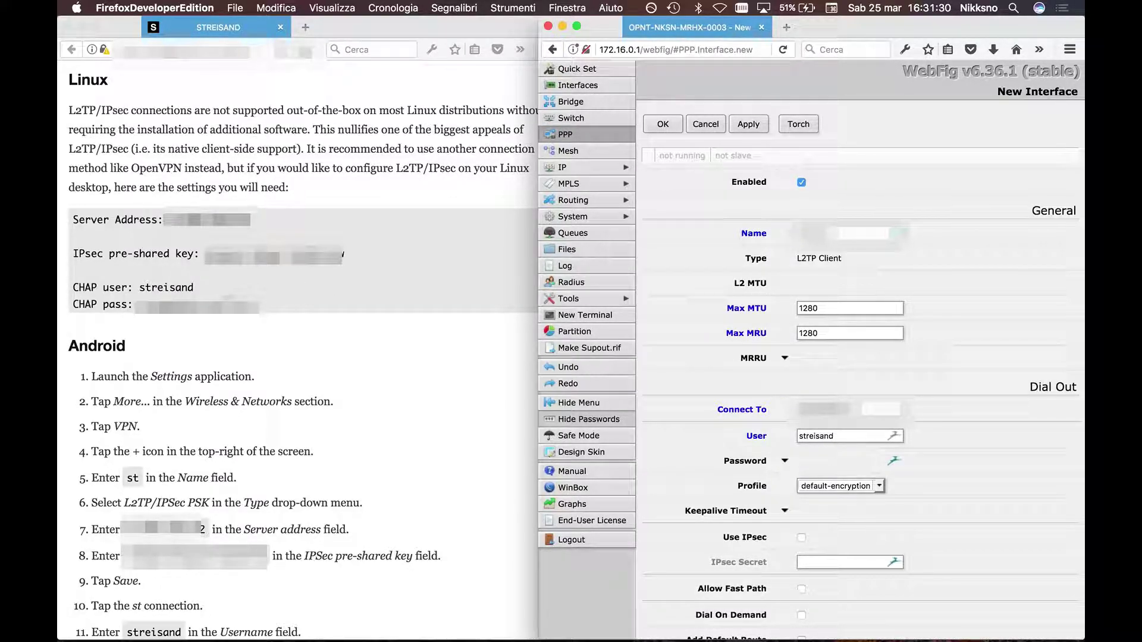
Copy the CHAP password from the Streisand instructions into the L2TP client's Password field
key(super+grave)
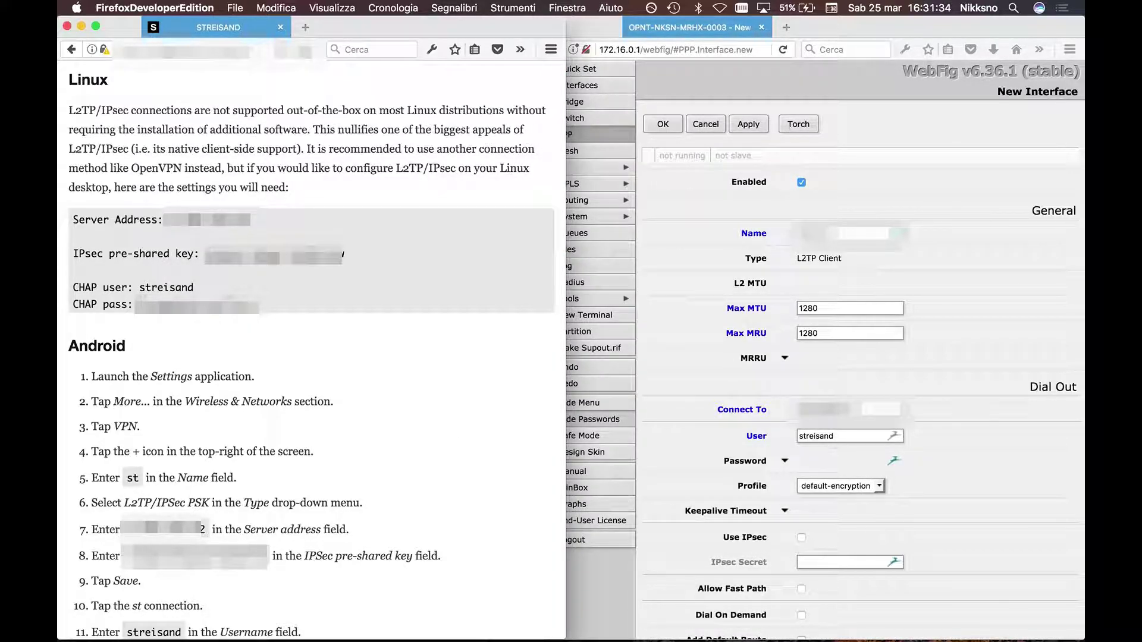
click(781, 471)
click(784, 460)
click(832, 463)
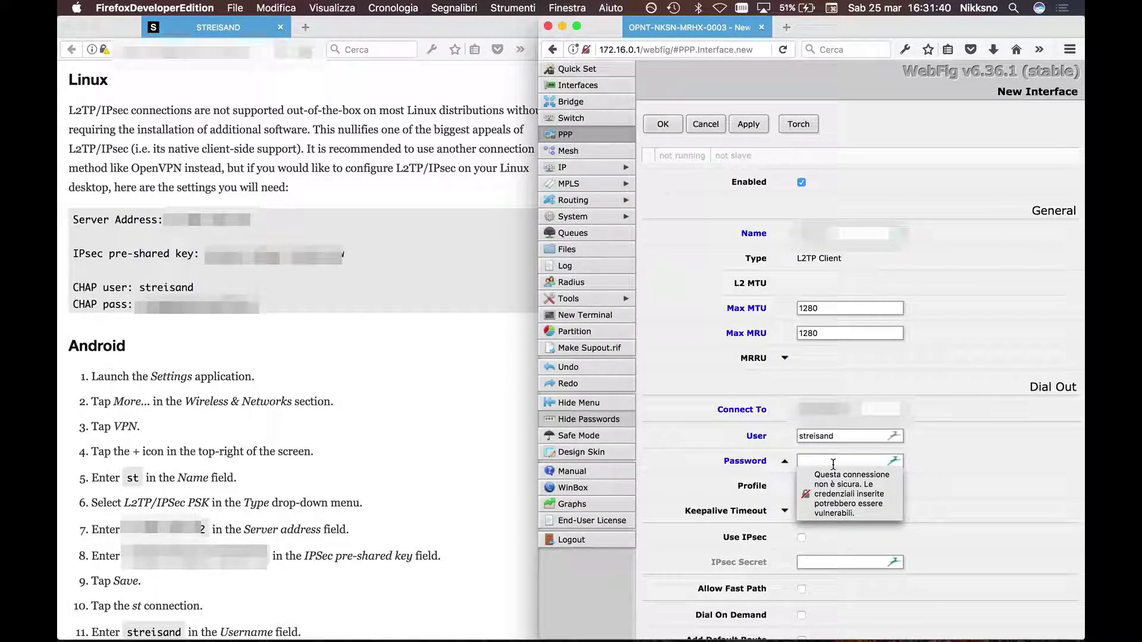
key(super+v)
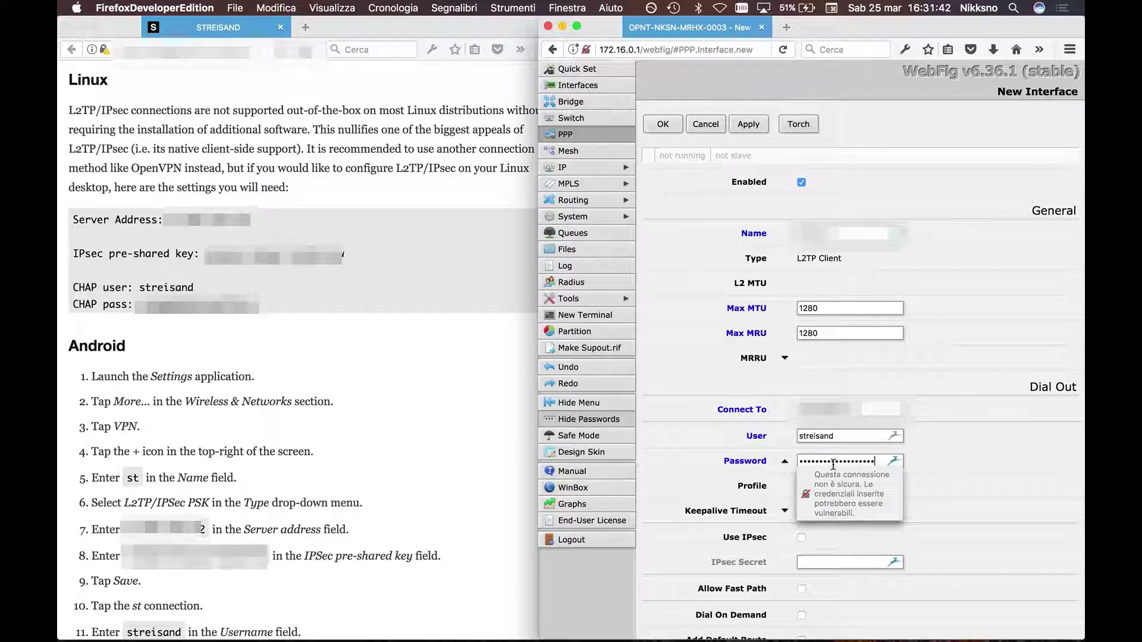
Enable Use IPsec and paste the IPsec pre-shared key from the Streisand instructions into IPsec Secret
scroll(776, 529, down, 3)
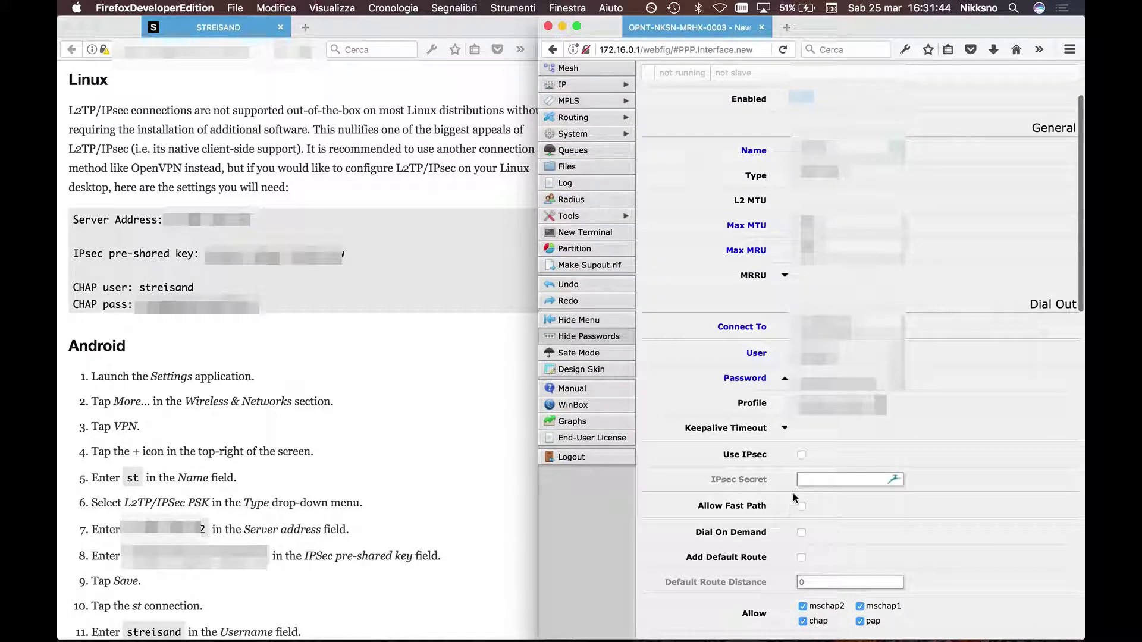
click(802, 455)
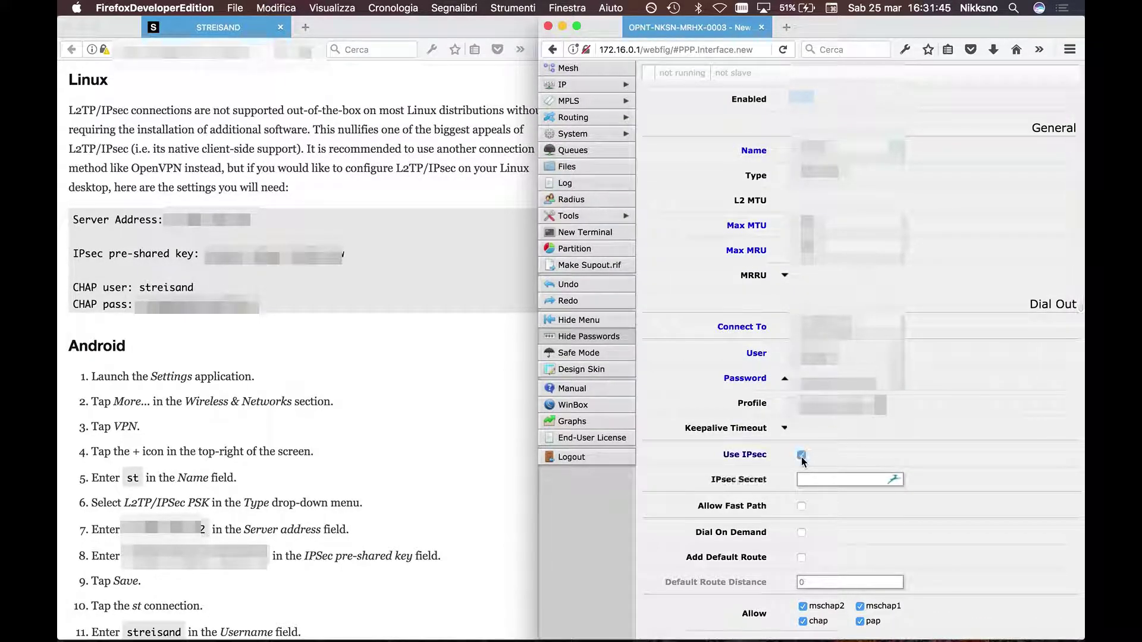
click(352, 301)
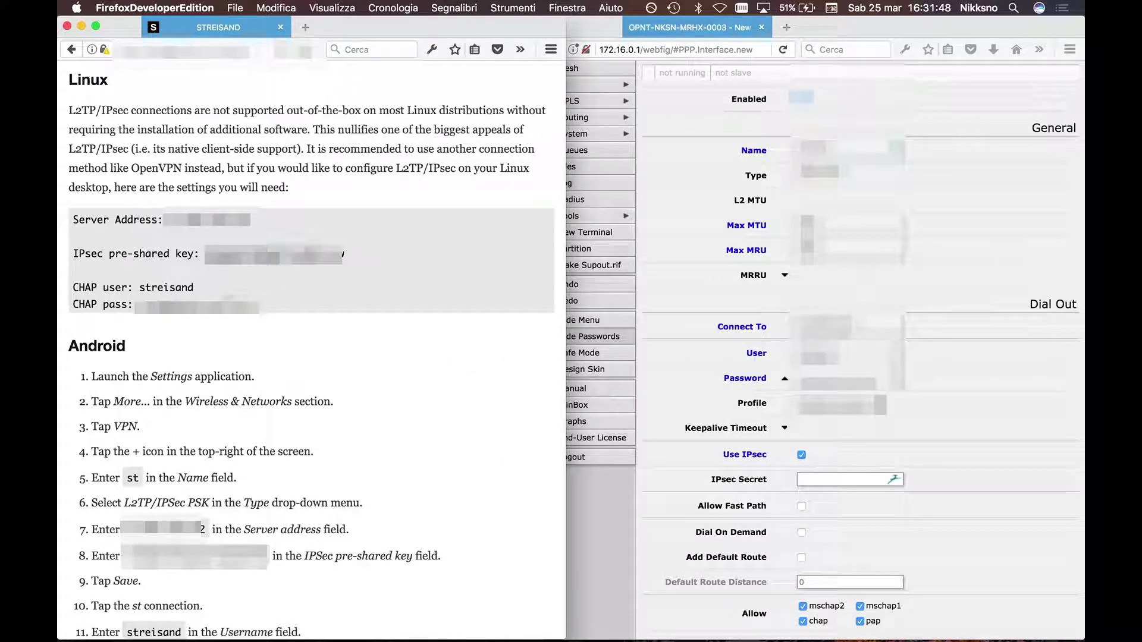
click(830, 482)
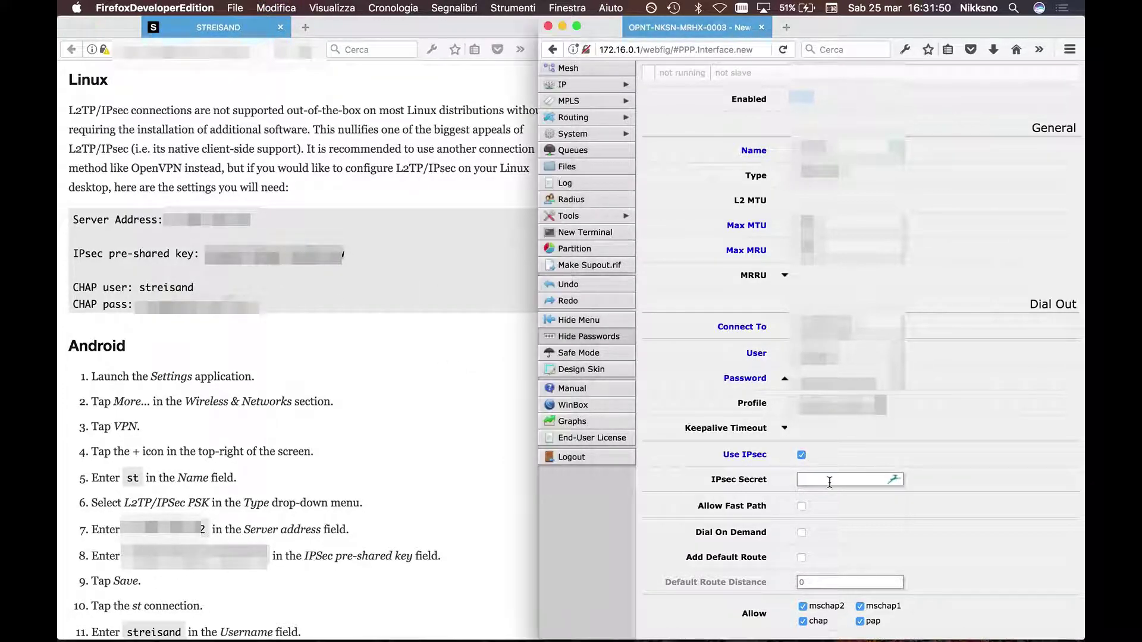
click(829, 481)
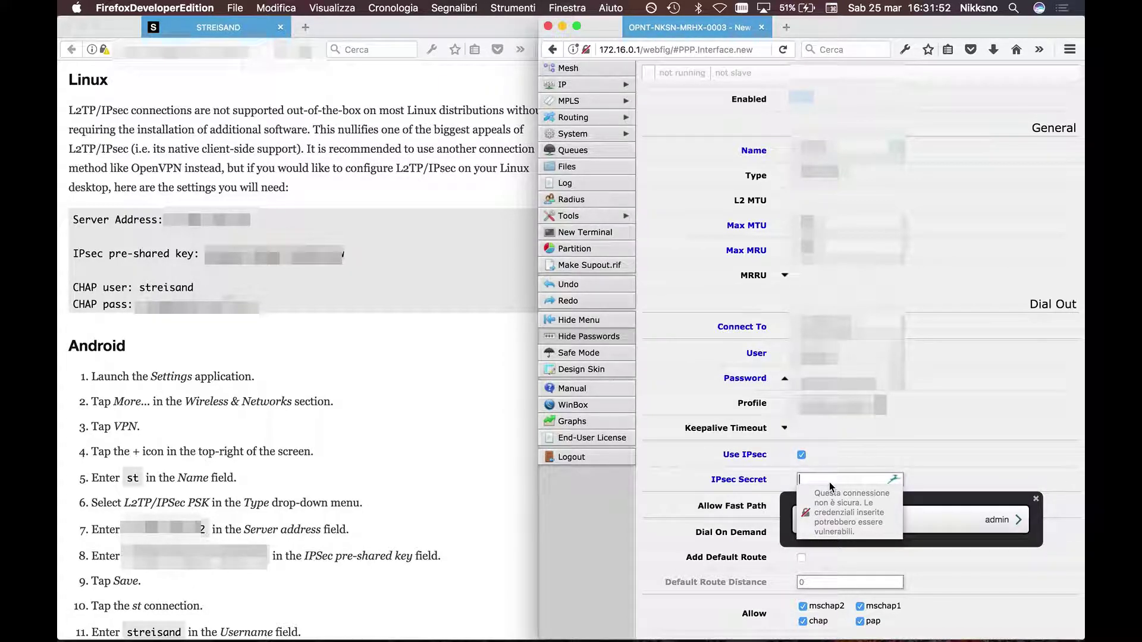
key(super+v)
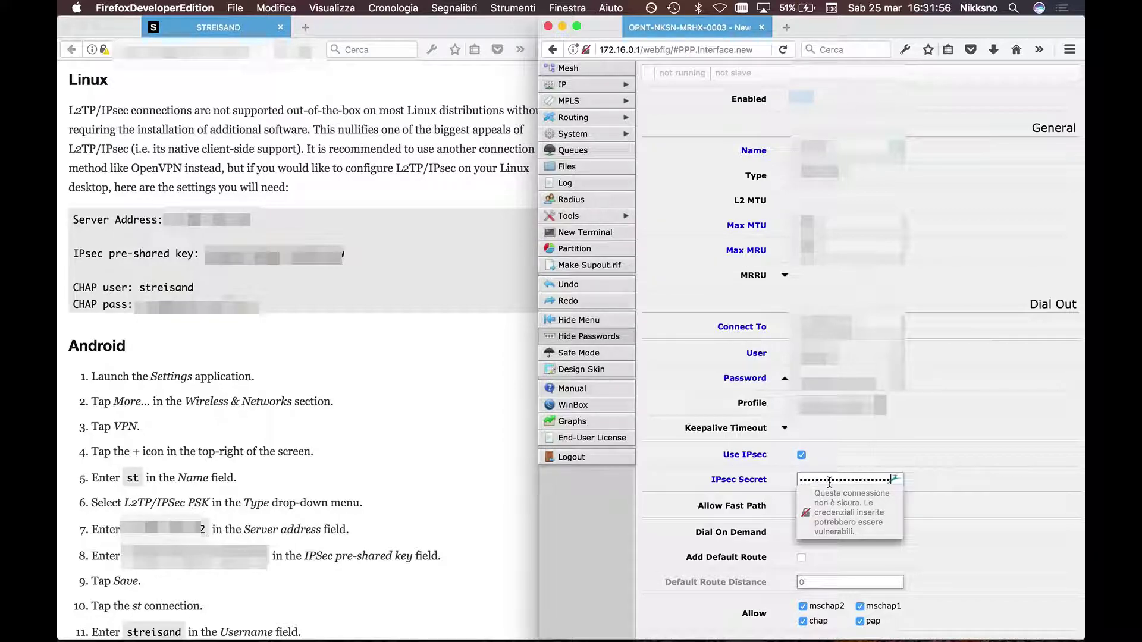
Enable Allow Fast Path, Dial On Demand and Add Default Route, and save the L2TP client interface
scroll(1015, 516, down, 2)
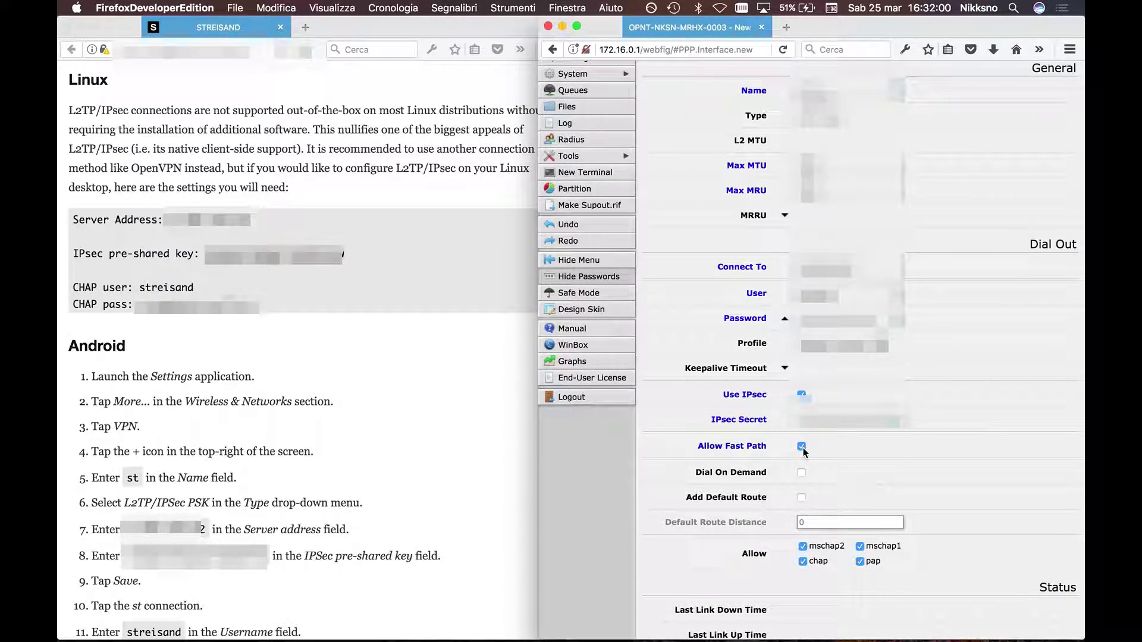
click(801, 498)
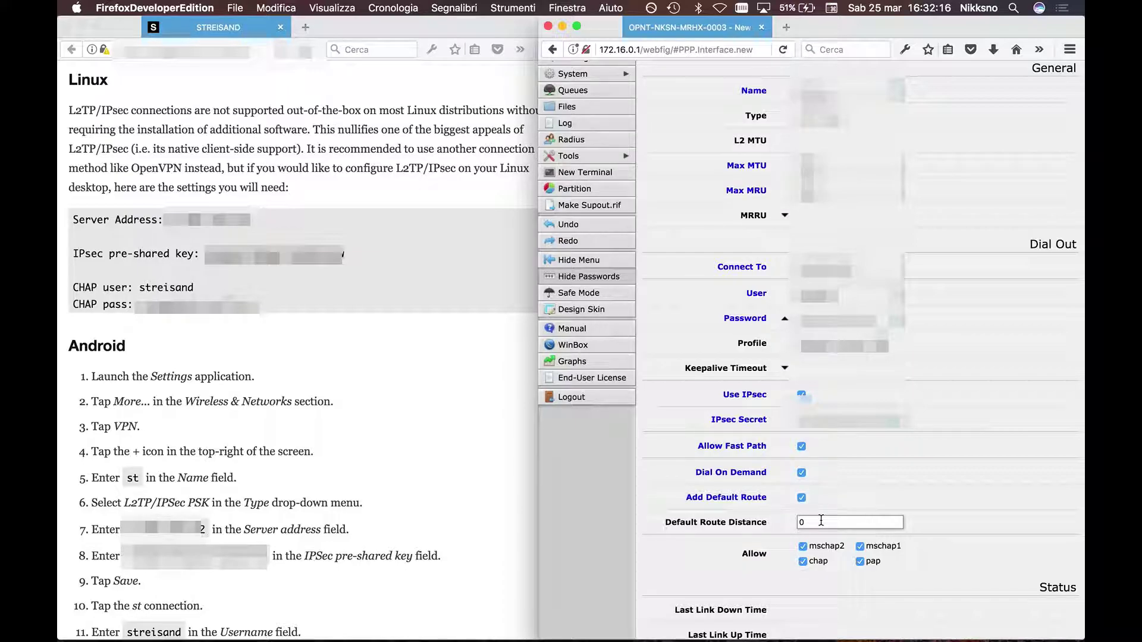
scroll(922, 503, down, 10)
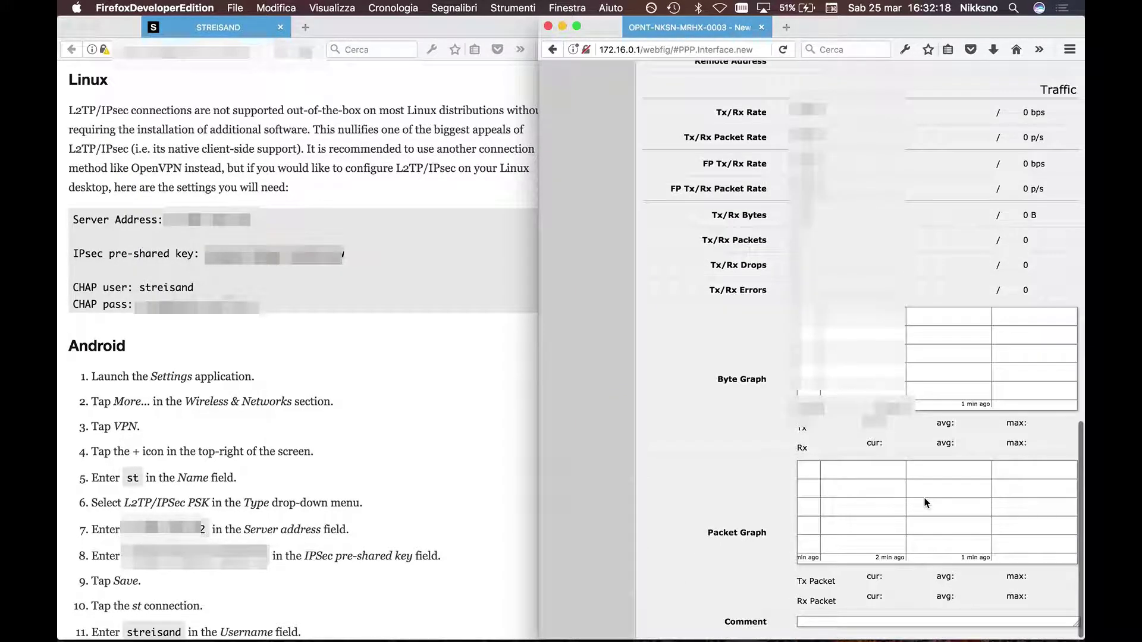
scroll(924, 503, up, 15)
click(748, 124)
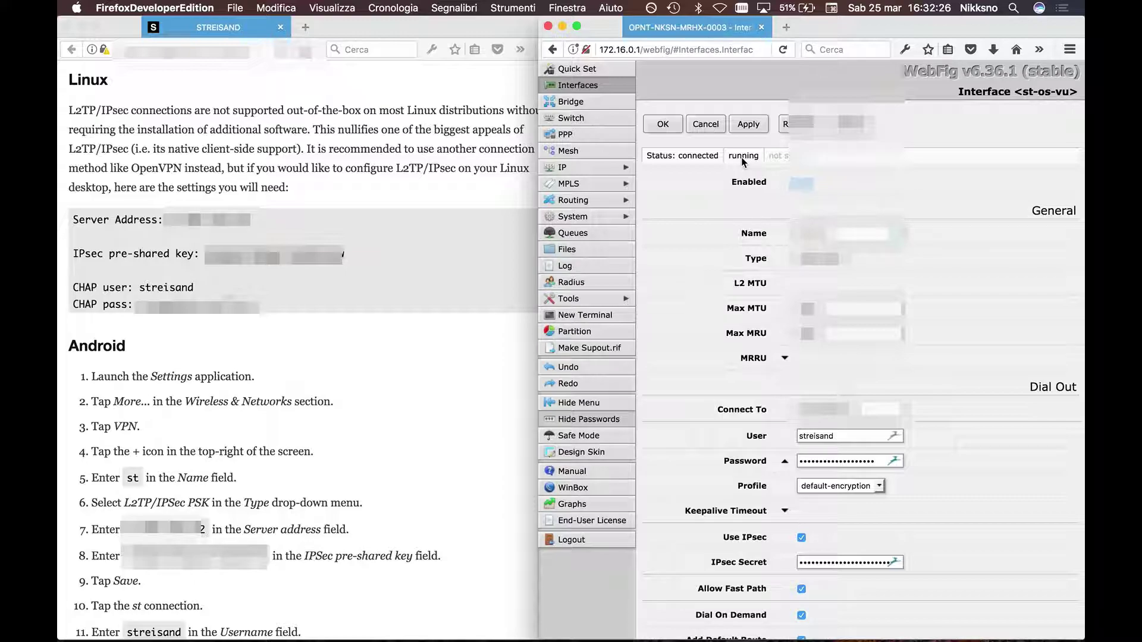
click(662, 124)
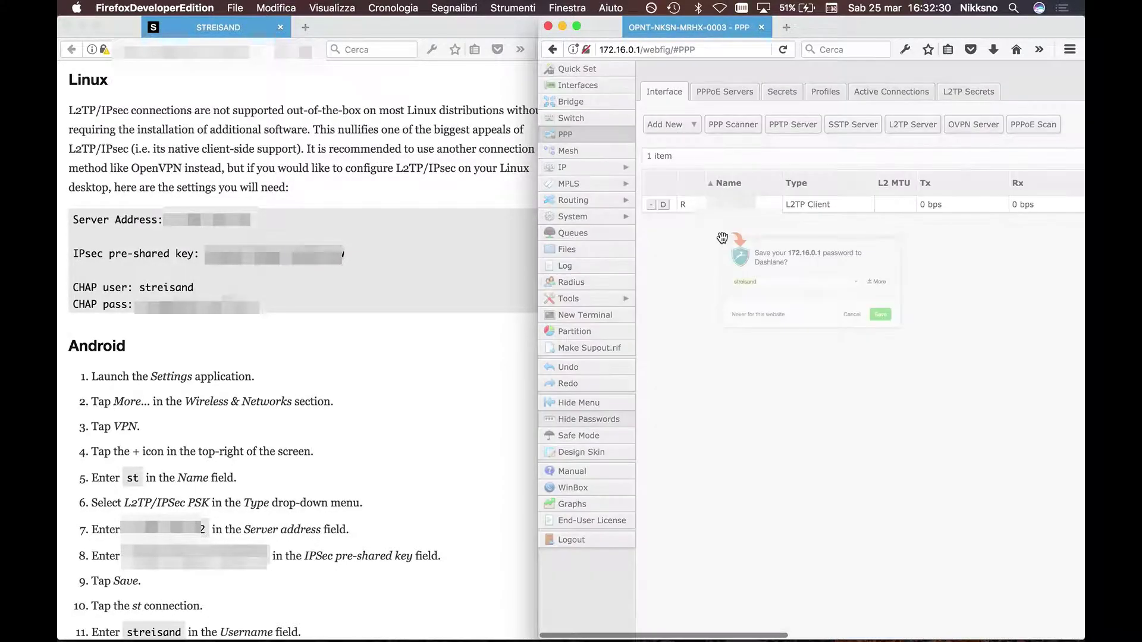
click(886, 341)
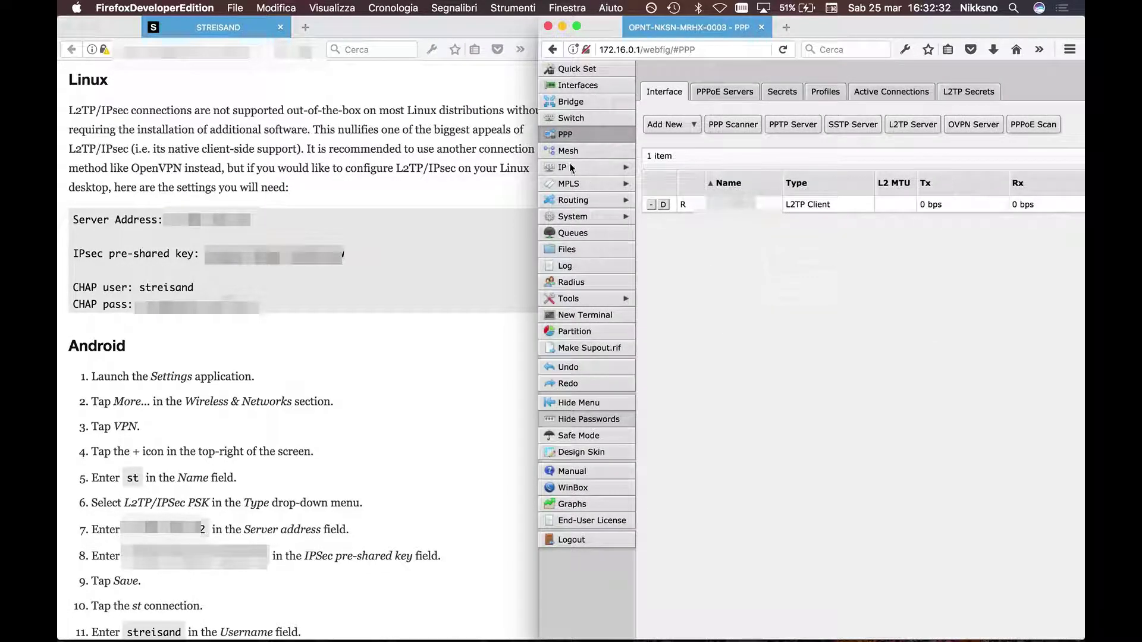
Return the router window to full width and start a new NAT rule in the IP firewall
drag(488, 137, 59, 139)
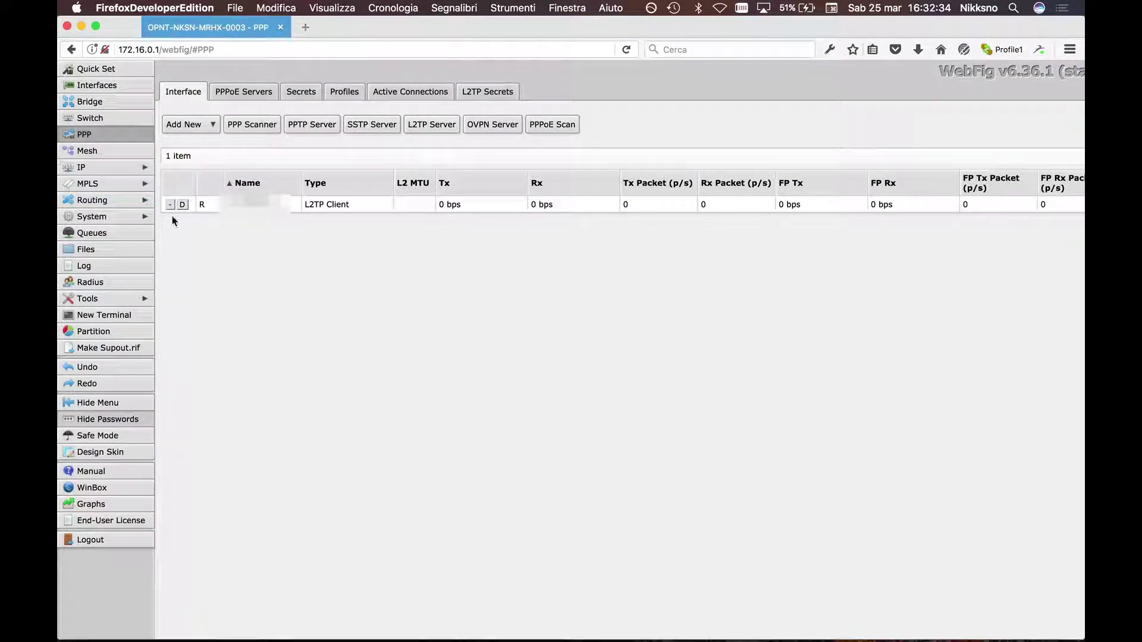
click(109, 167)
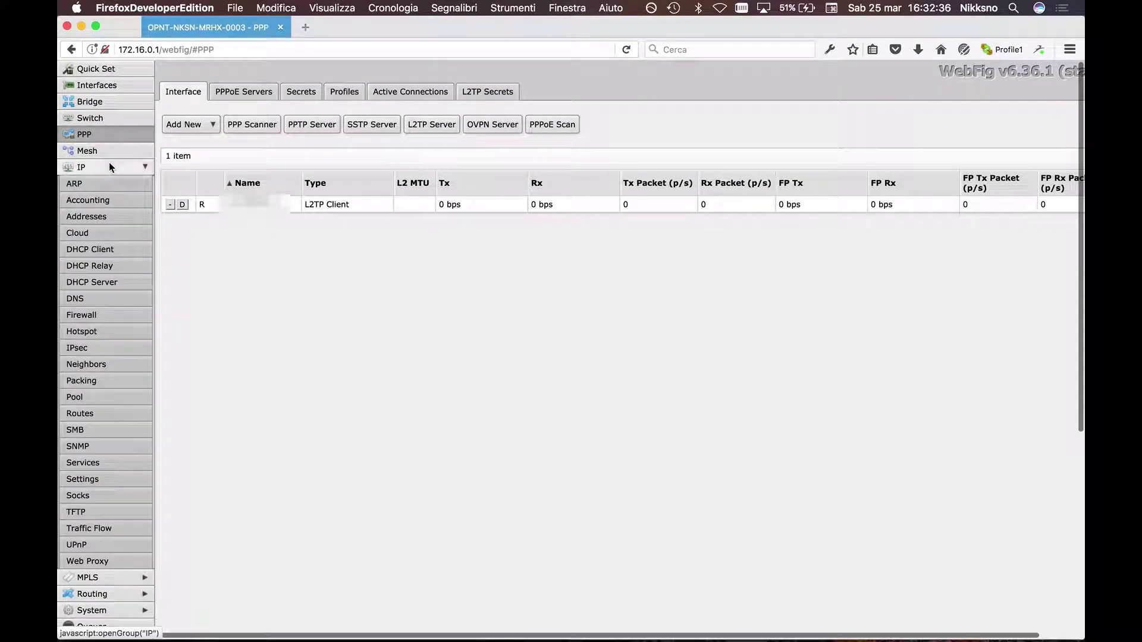
click(112, 315)
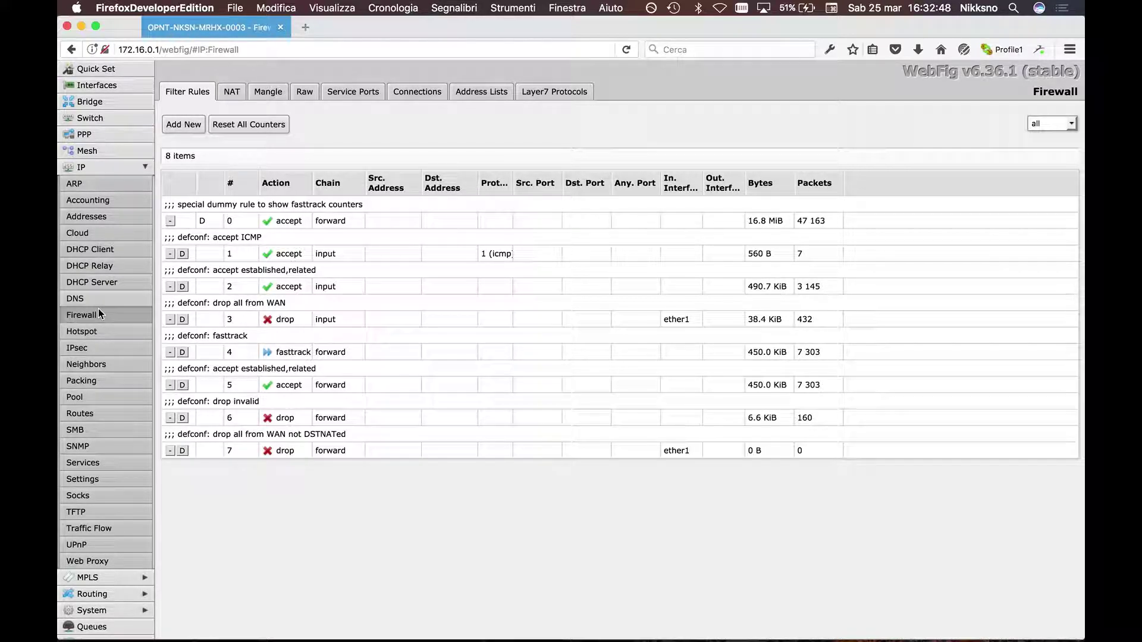
click(232, 93)
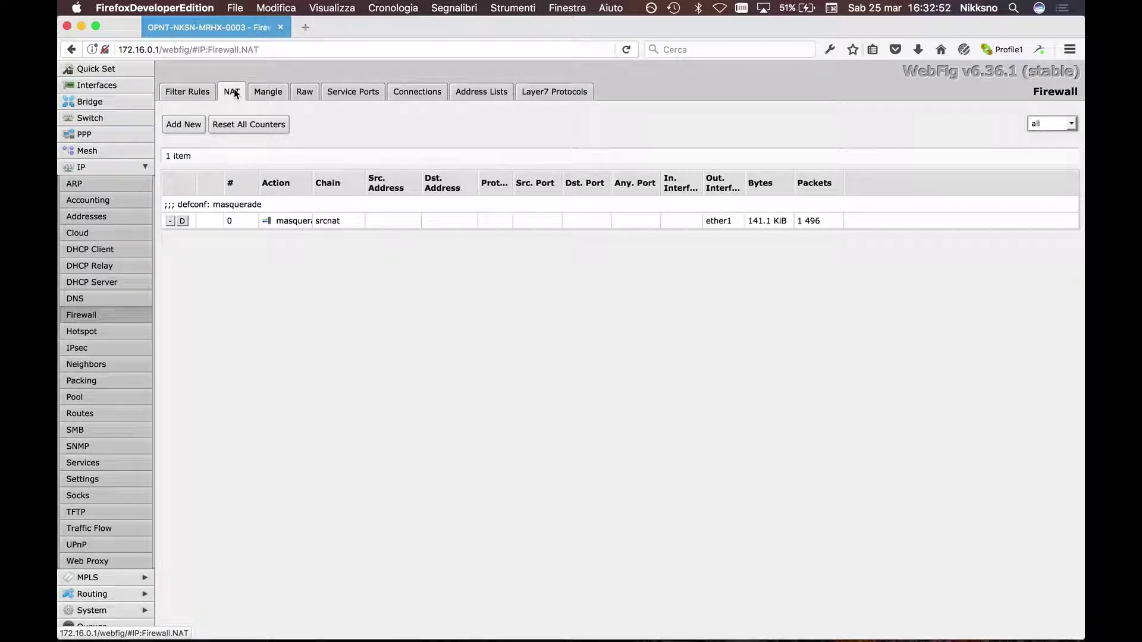
click(176, 122)
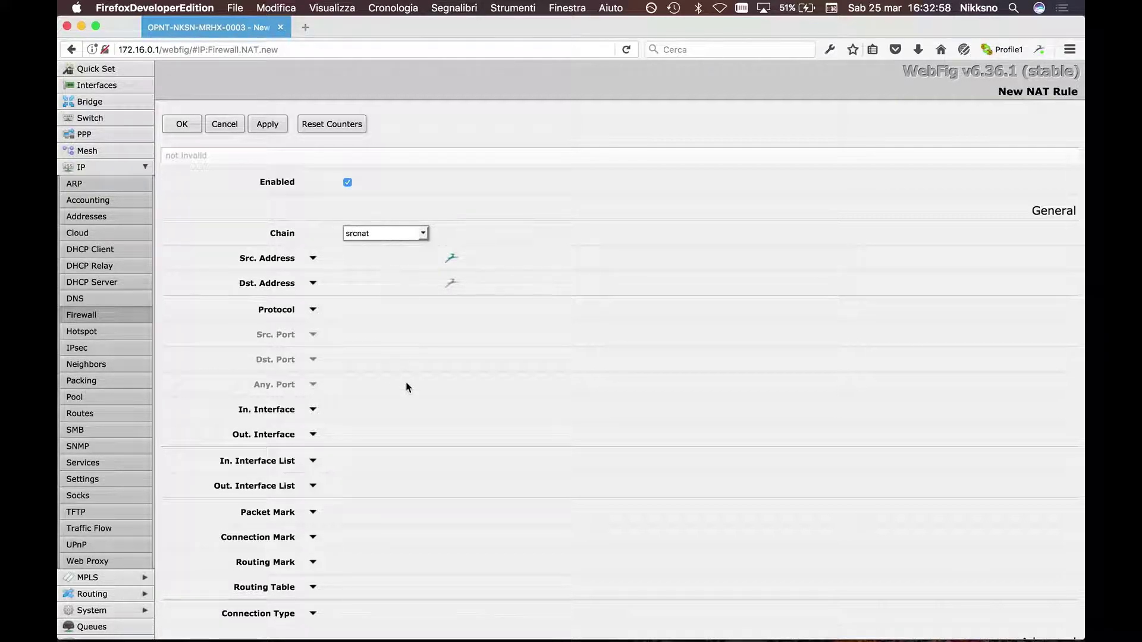
Set the new NAT rule's Out. Interface to the L2TP client interface
click(313, 434)
click(387, 434)
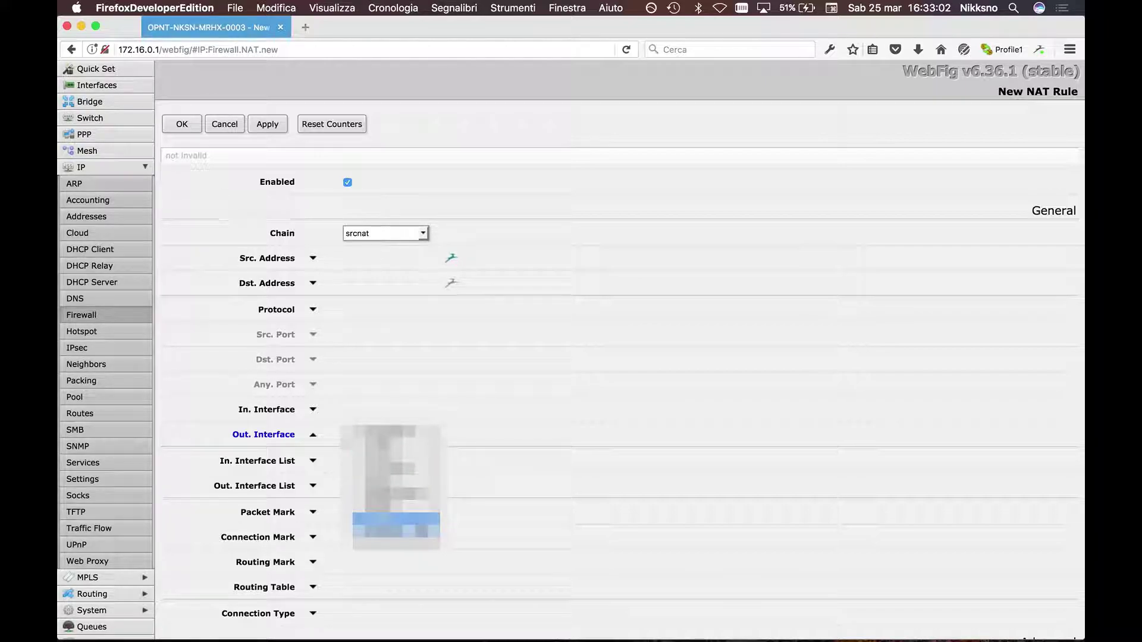
click(419, 530)
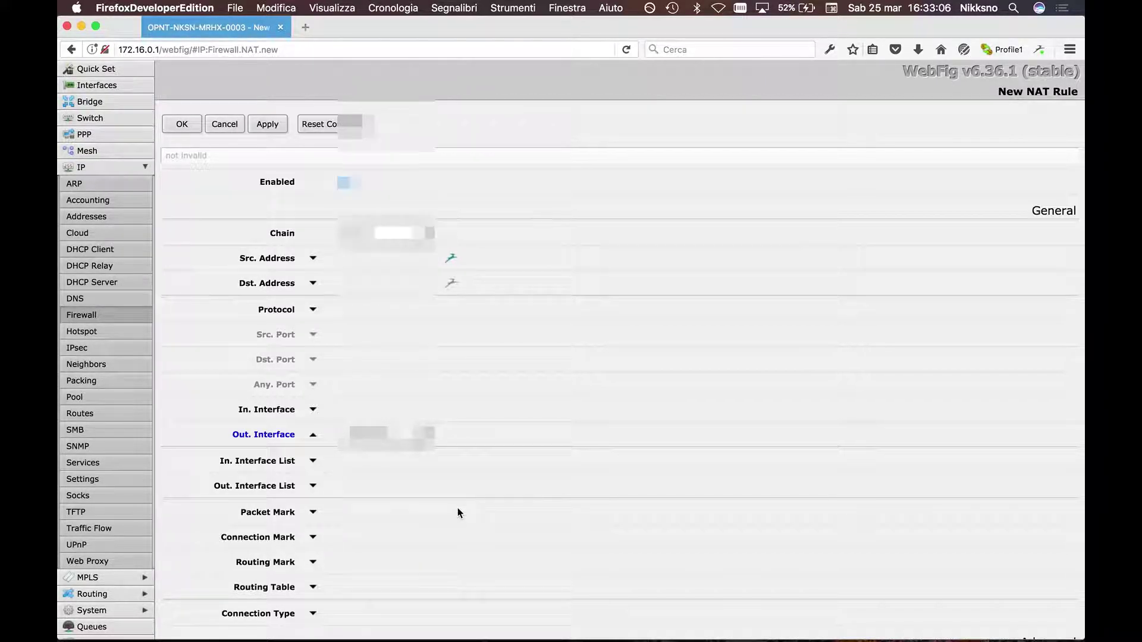
Set the new NAT rule's Action to masquerade and save the rule
scroll(458, 508, down, 20)
scroll(458, 508, down, 2)
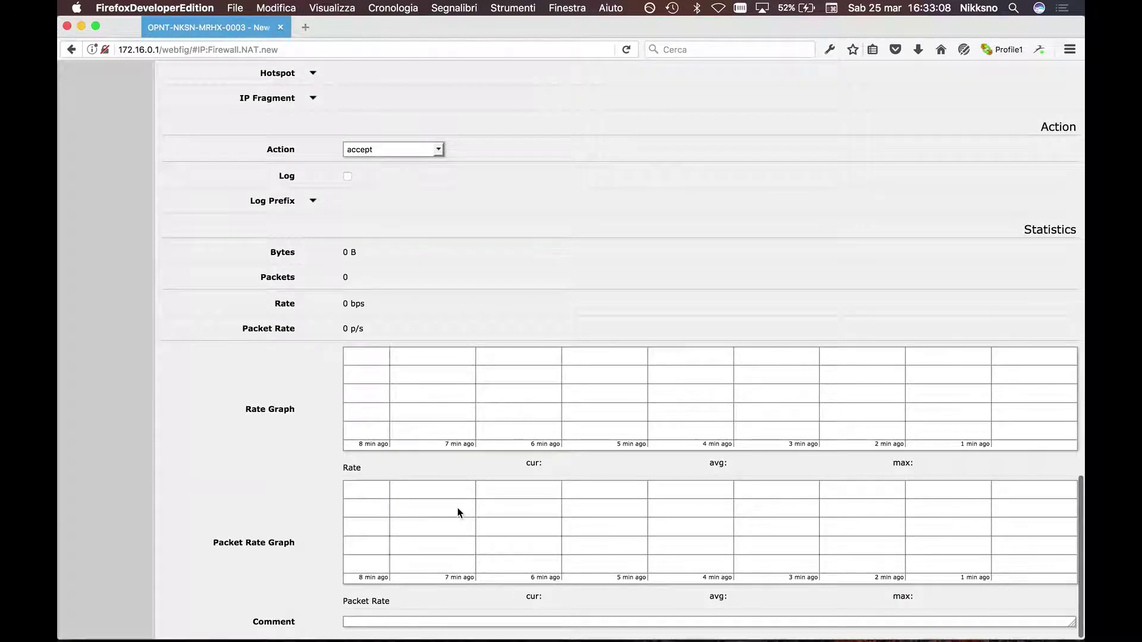
click(415, 150)
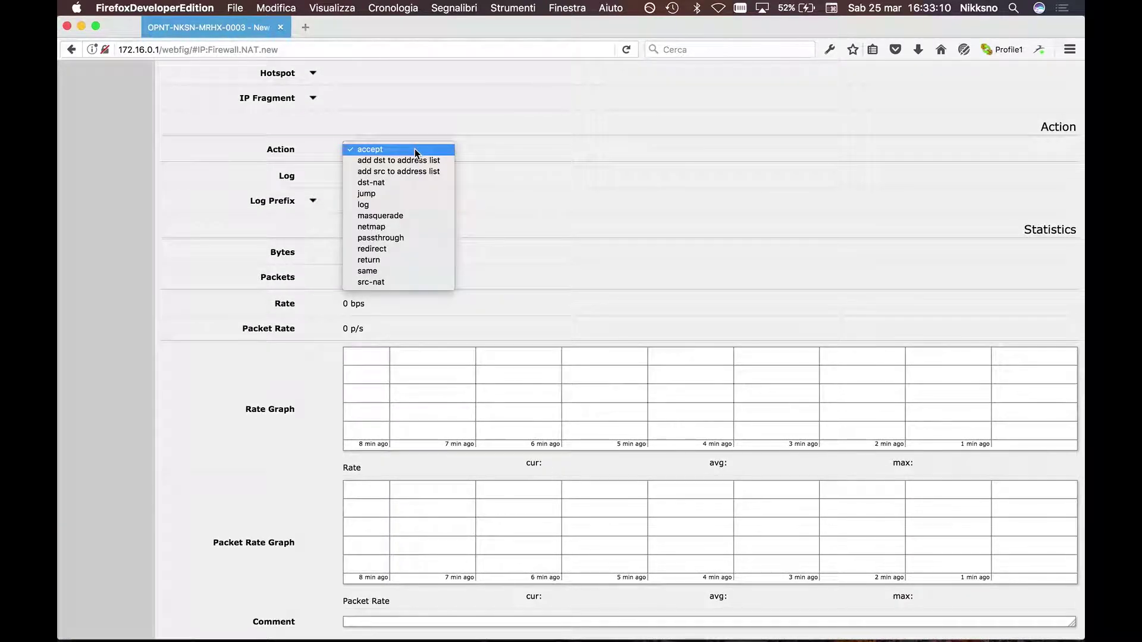
click(408, 216)
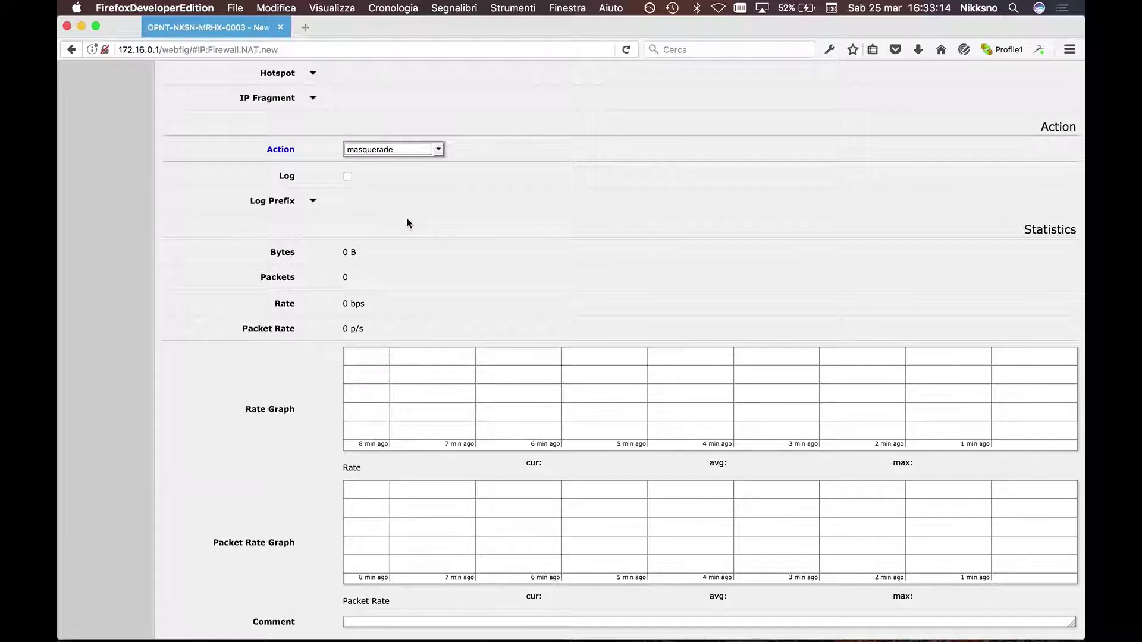
scroll(407, 223, up, 15)
click(180, 127)
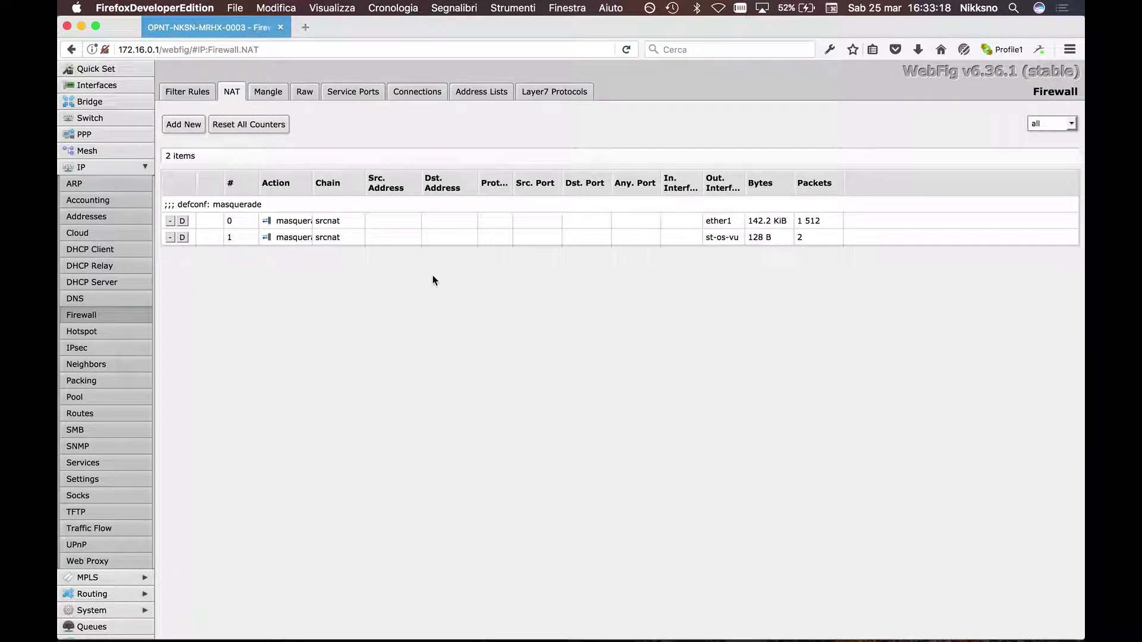
Start a new firewall mangle rule and set its Src. Address to the range 172.16.0.1-172.16.0.254
click(273, 96)
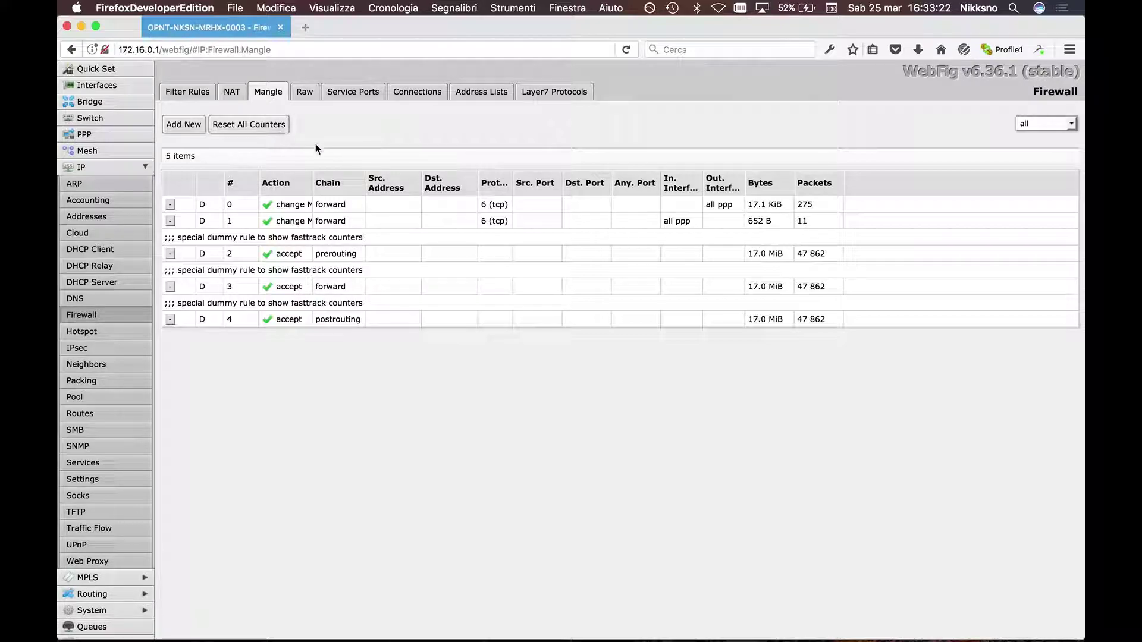
click(179, 125)
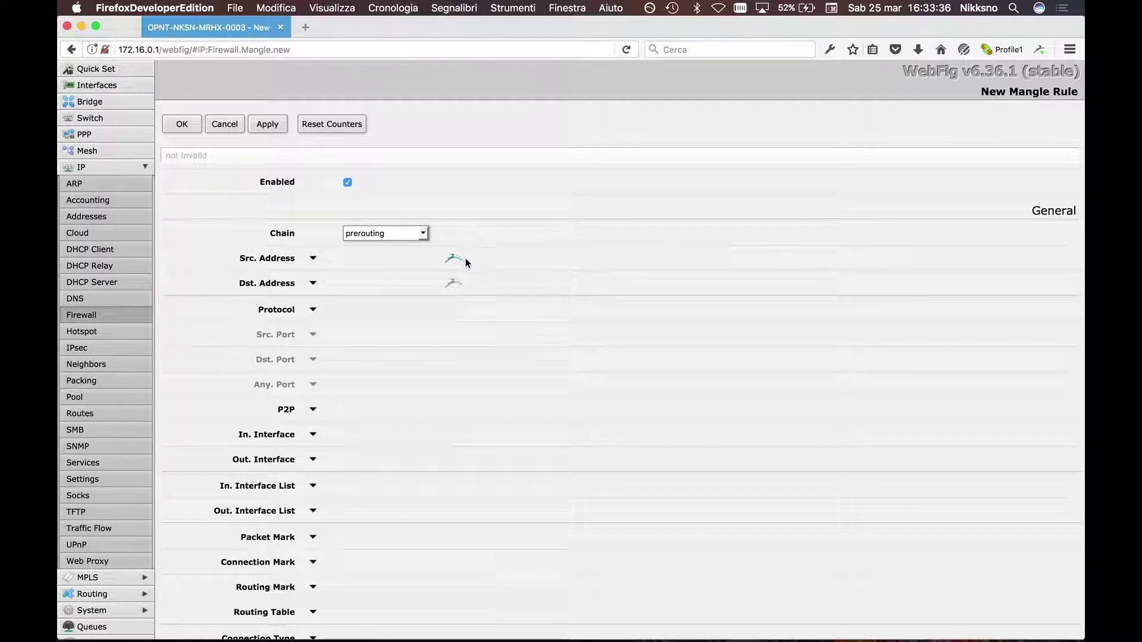
click(313, 258)
click(370, 257)
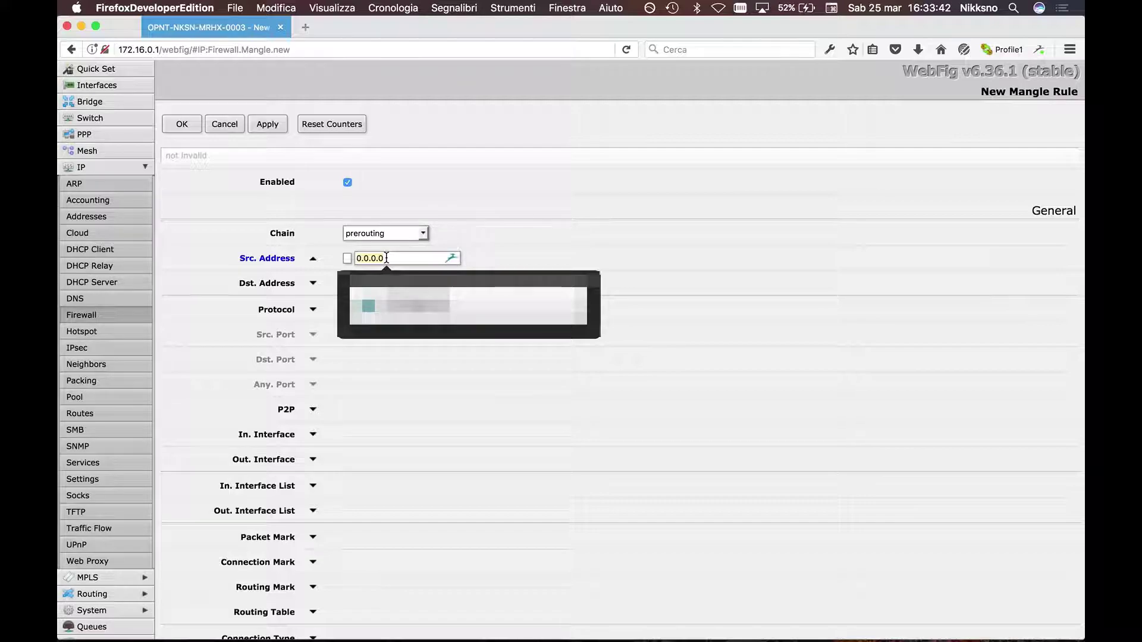
key(Escape)
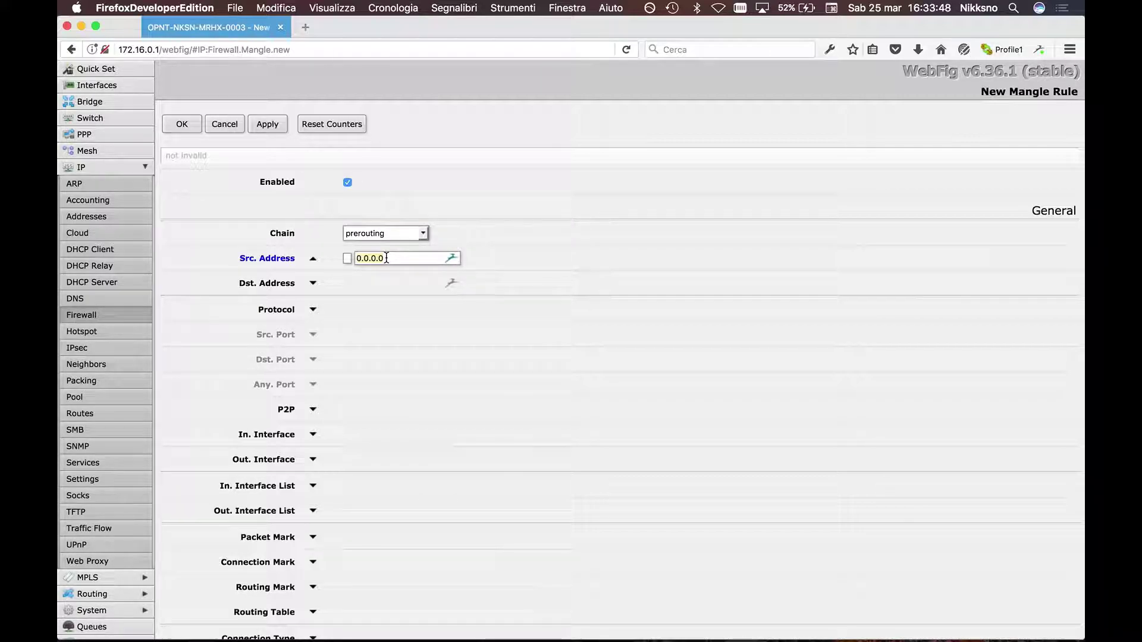
text(172.16.0)
text(.1-172.16.0.254)
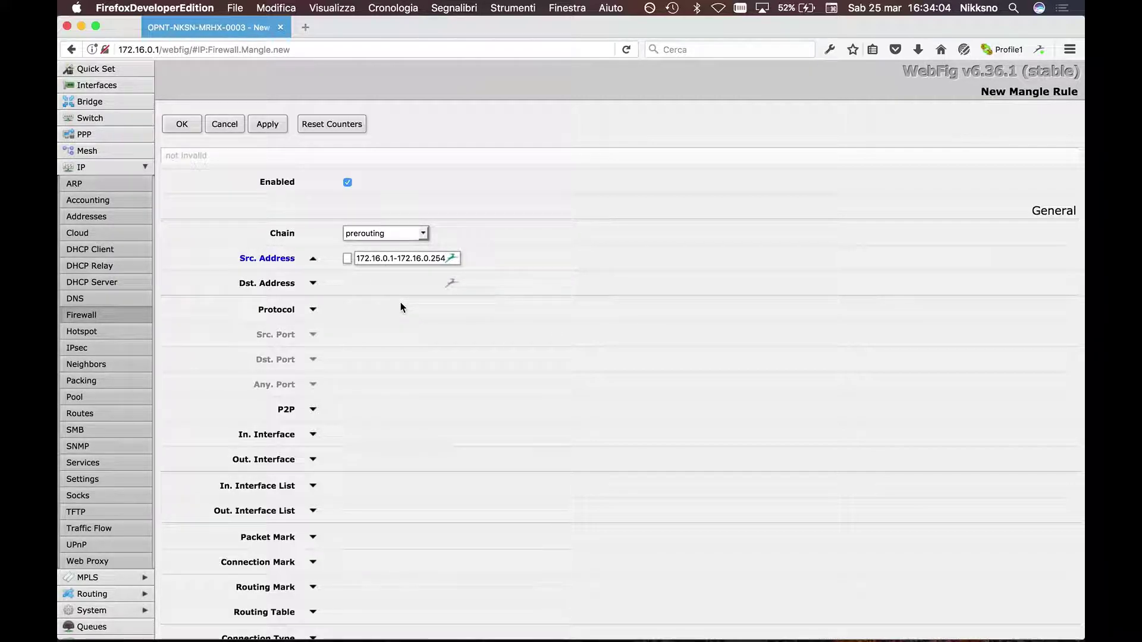
Set the mangle rule's Action to mark routing with New Routing Mark vpn, and save the rule
scroll(481, 329, down, 2)
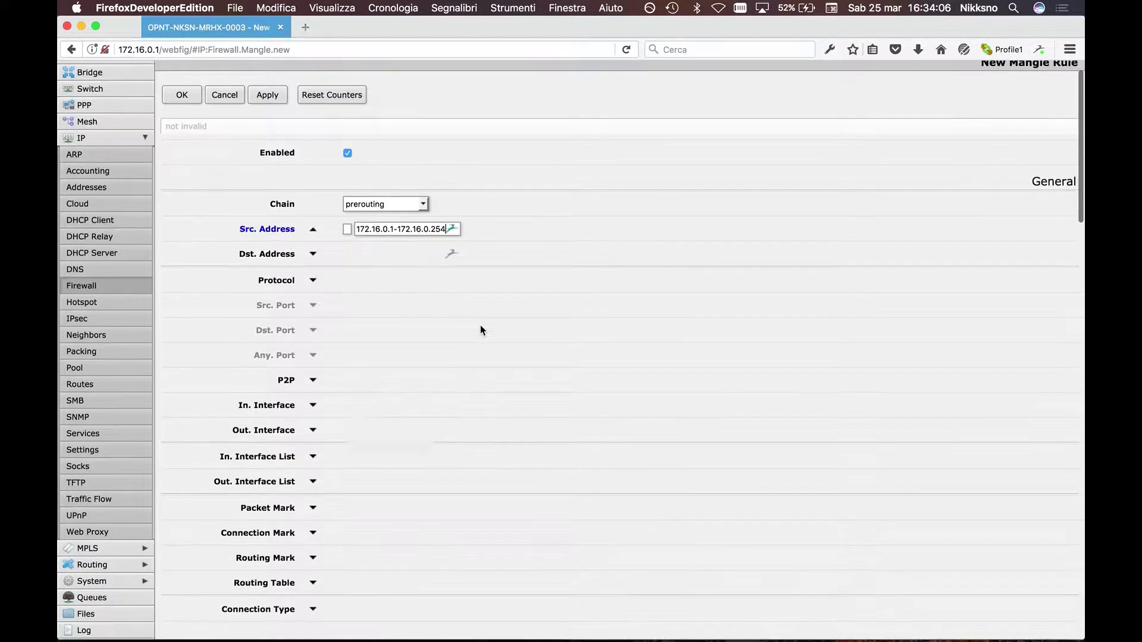
scroll(480, 328, down, 20)
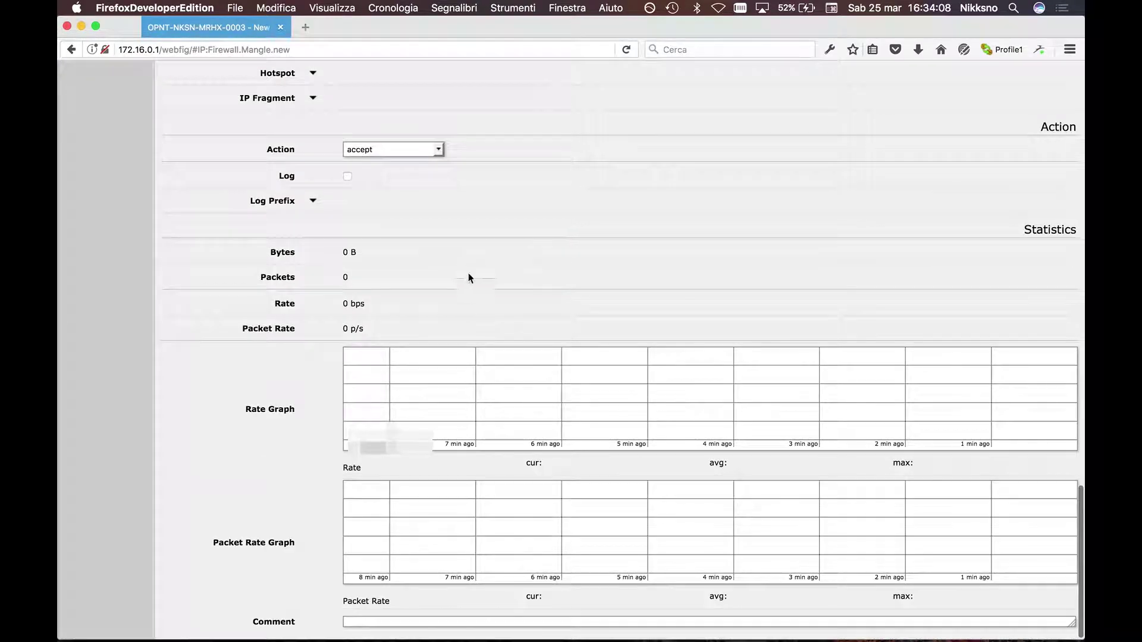
click(434, 153)
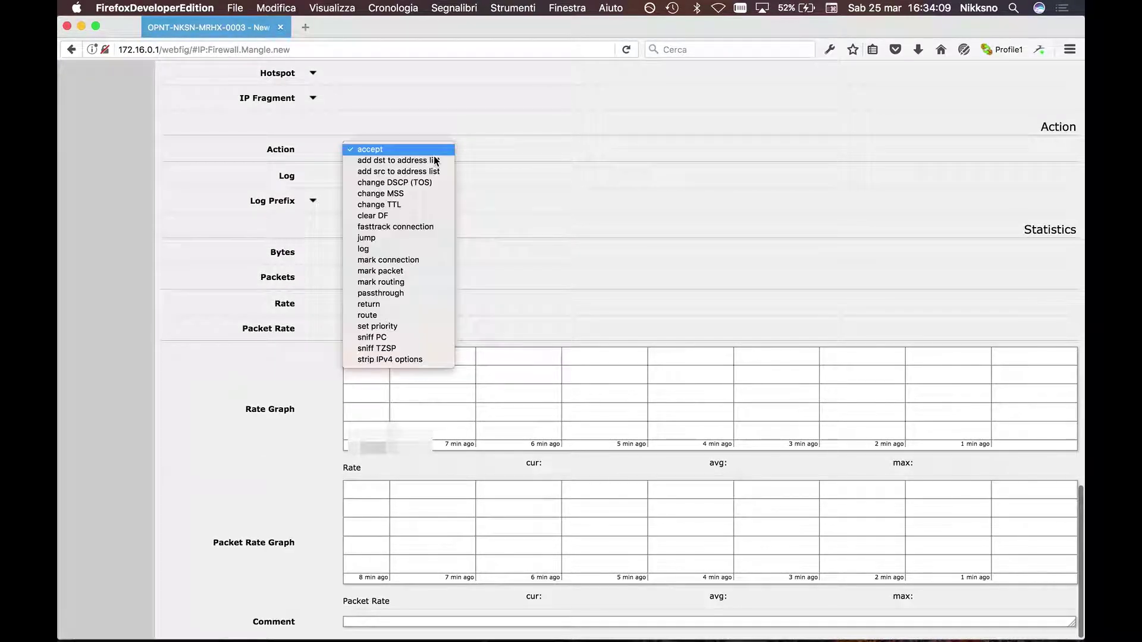
click(419, 281)
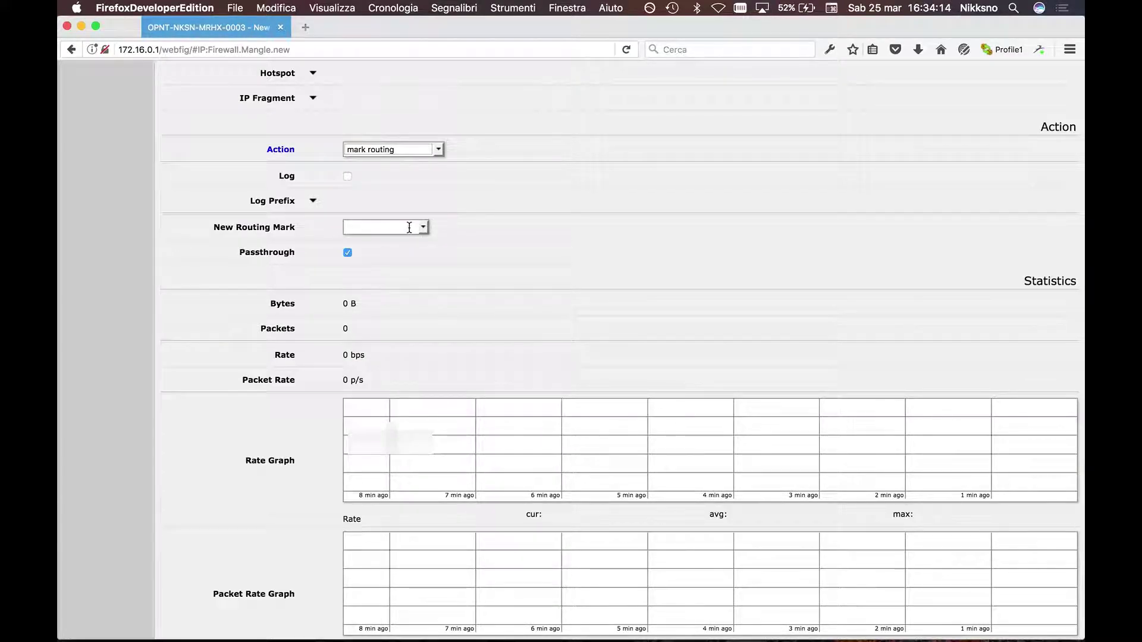
click(423, 230)
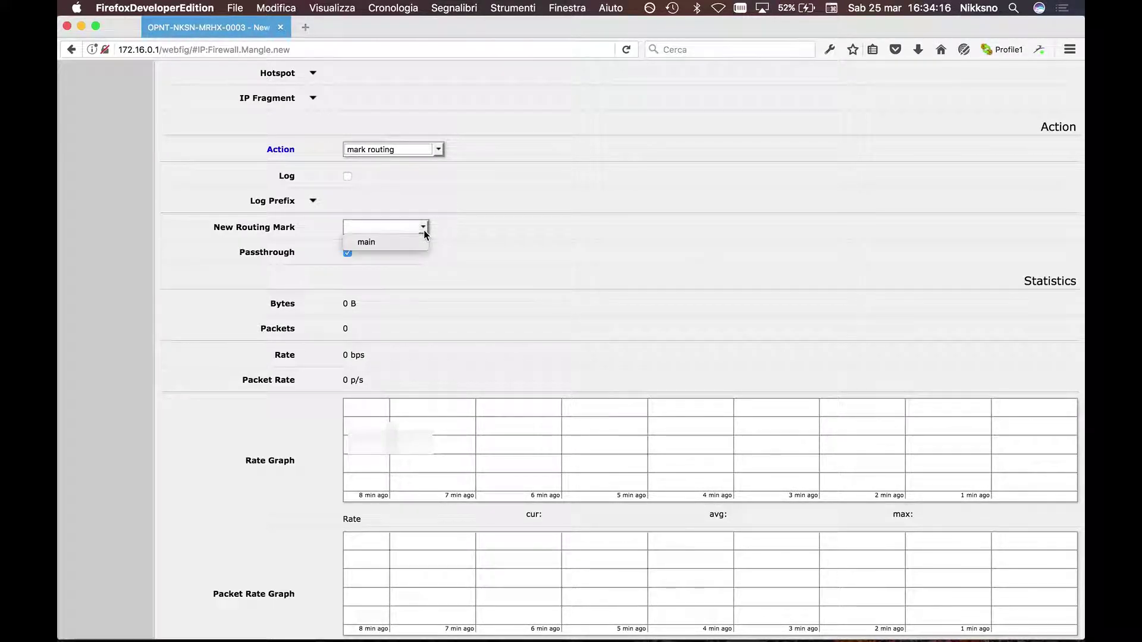
click(394, 227)
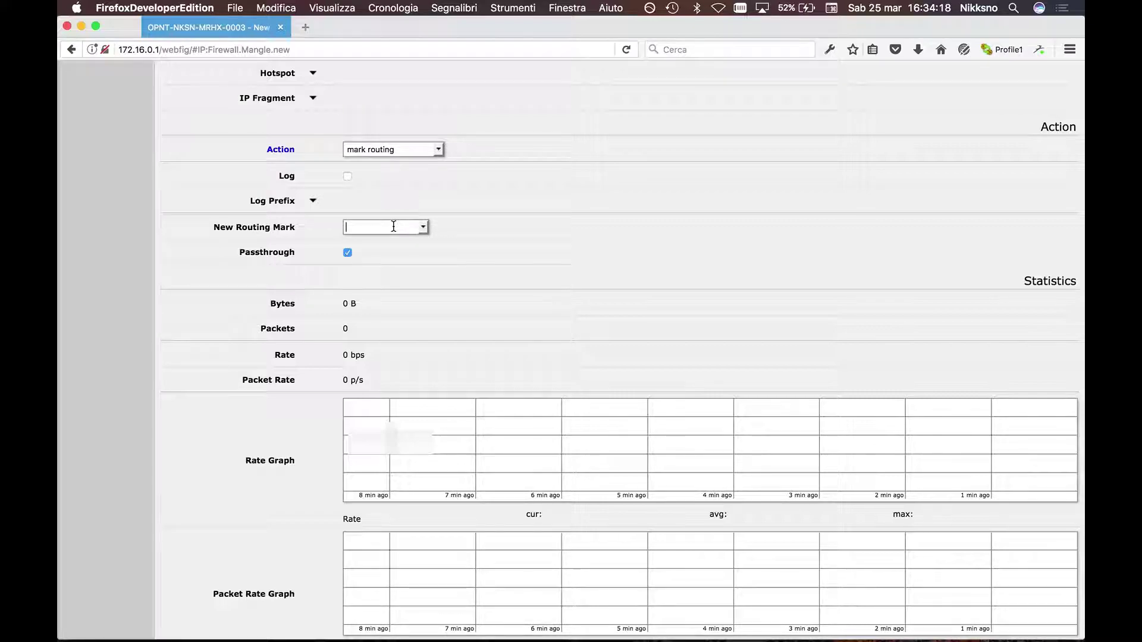
text(vpn)
scroll(503, 252, up, 20)
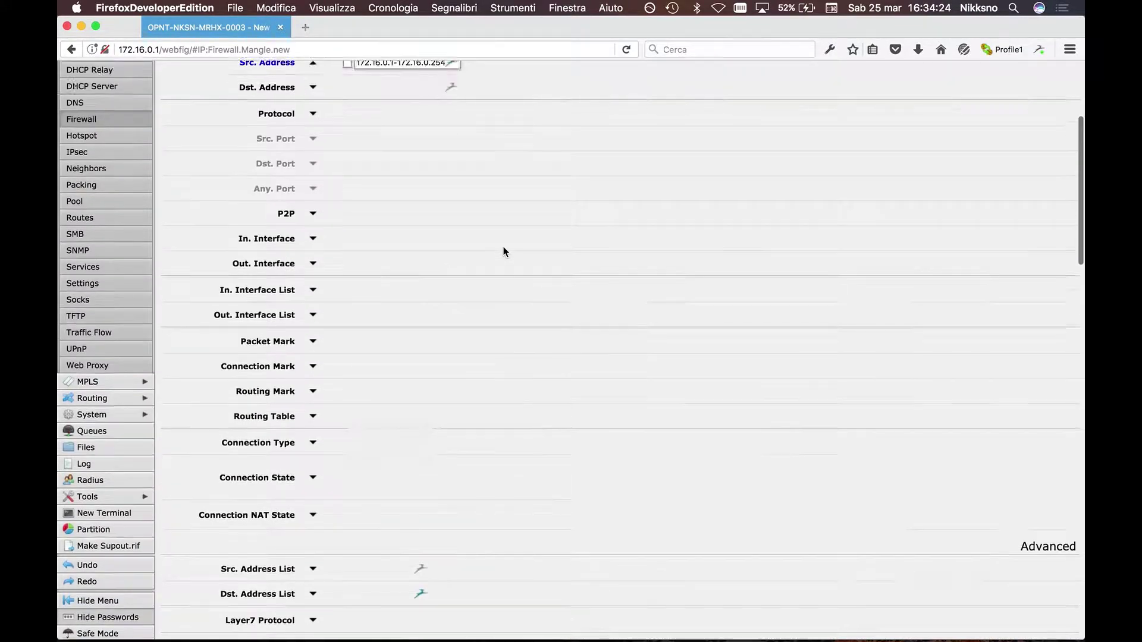
click(181, 125)
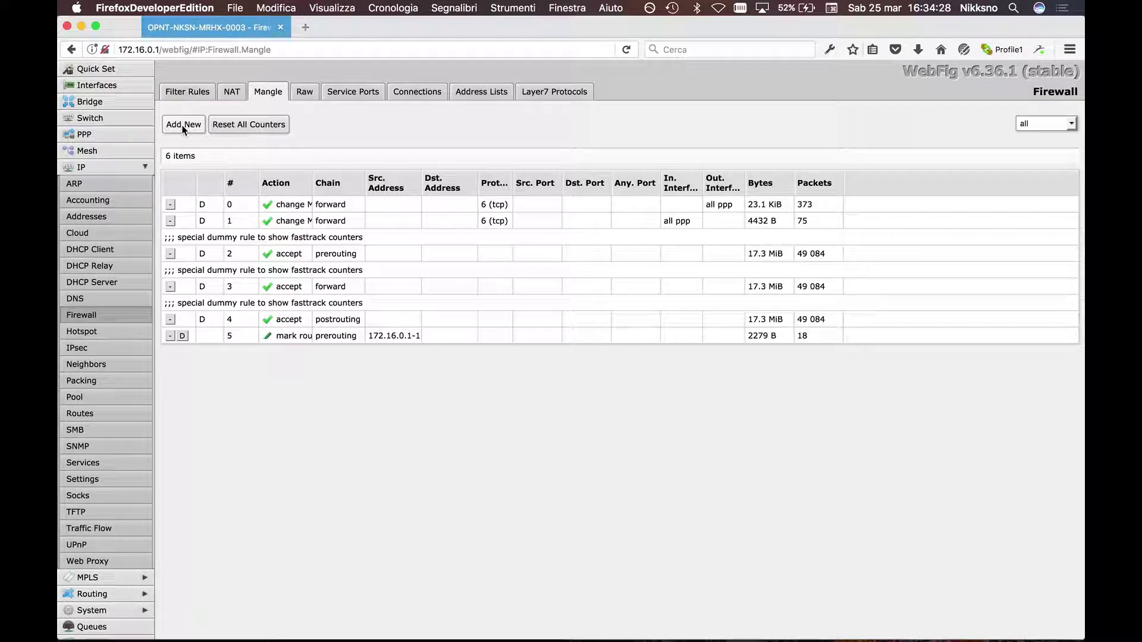
Start a new IP route and choose the L2TP client interface as its Gateway
click(92, 413)
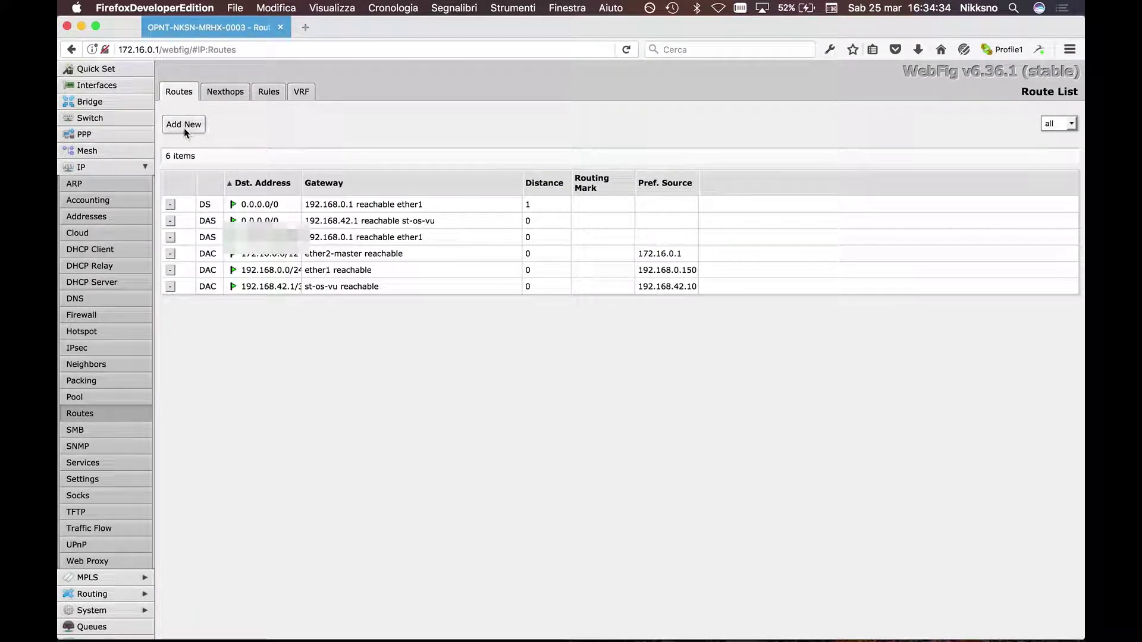
click(184, 128)
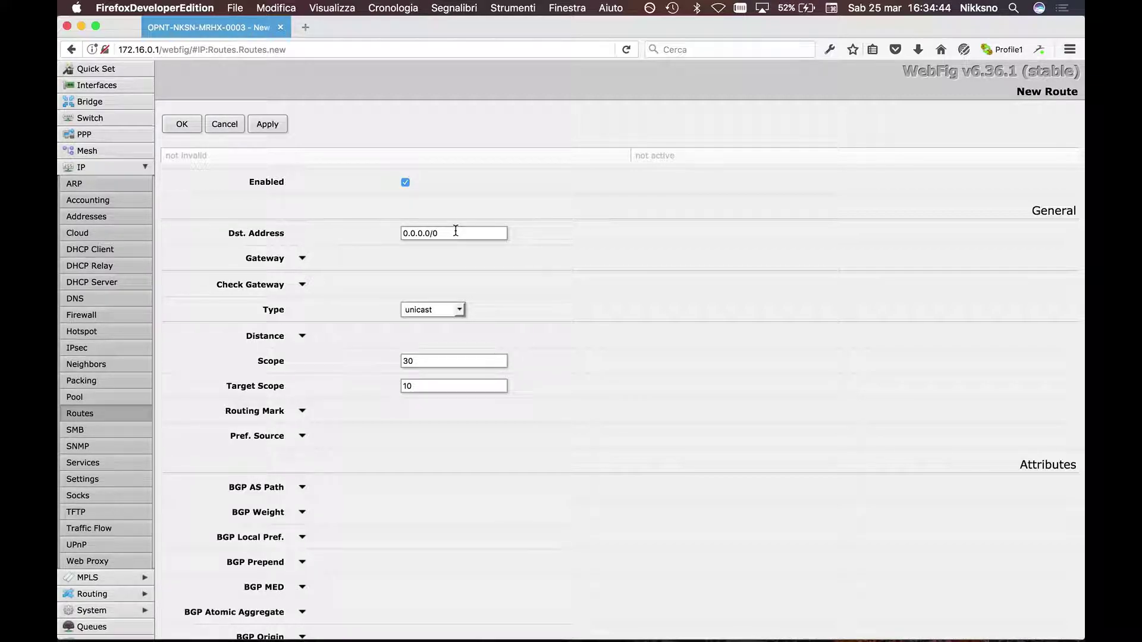
click(303, 260)
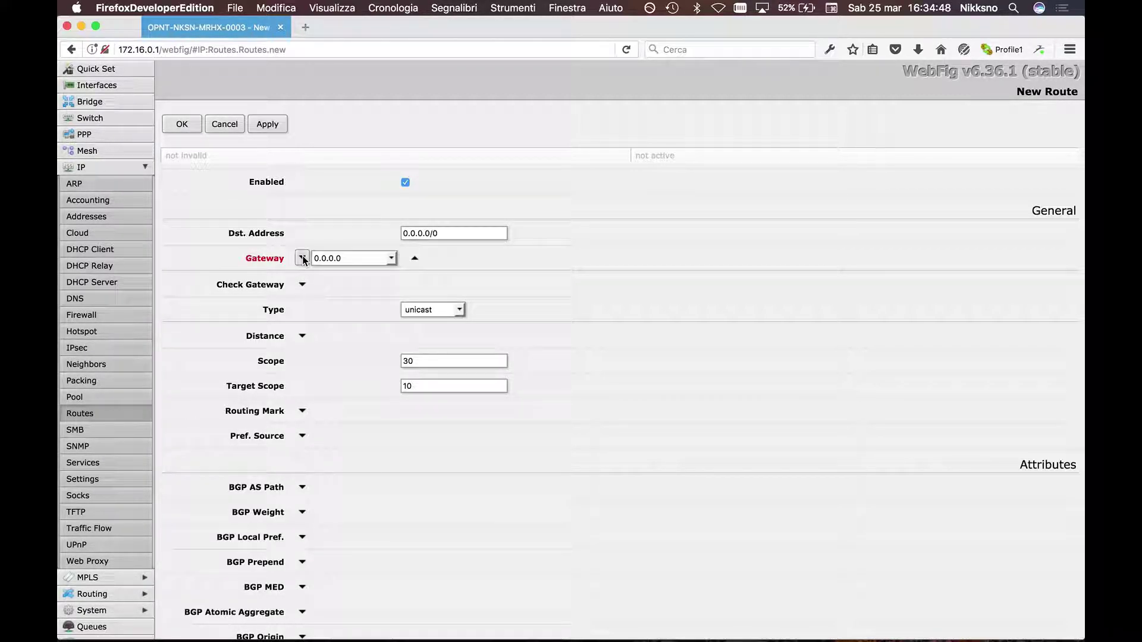
click(394, 258)
click(375, 336)
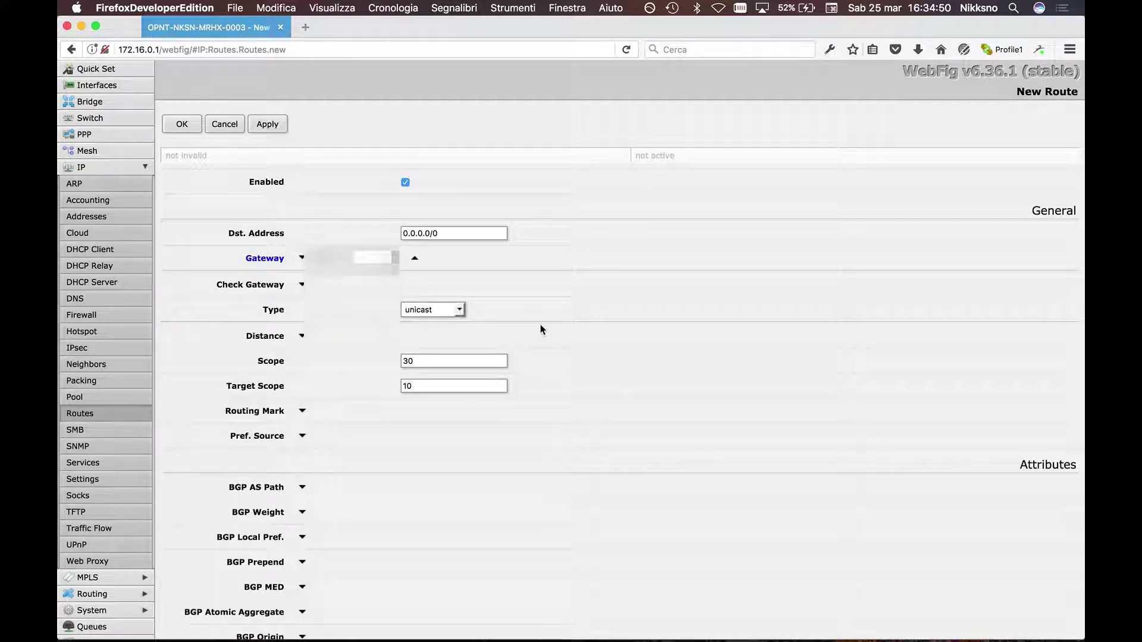
Set the new route's Routing Mark to vpn and save the route
scroll(570, 328, down, 1)
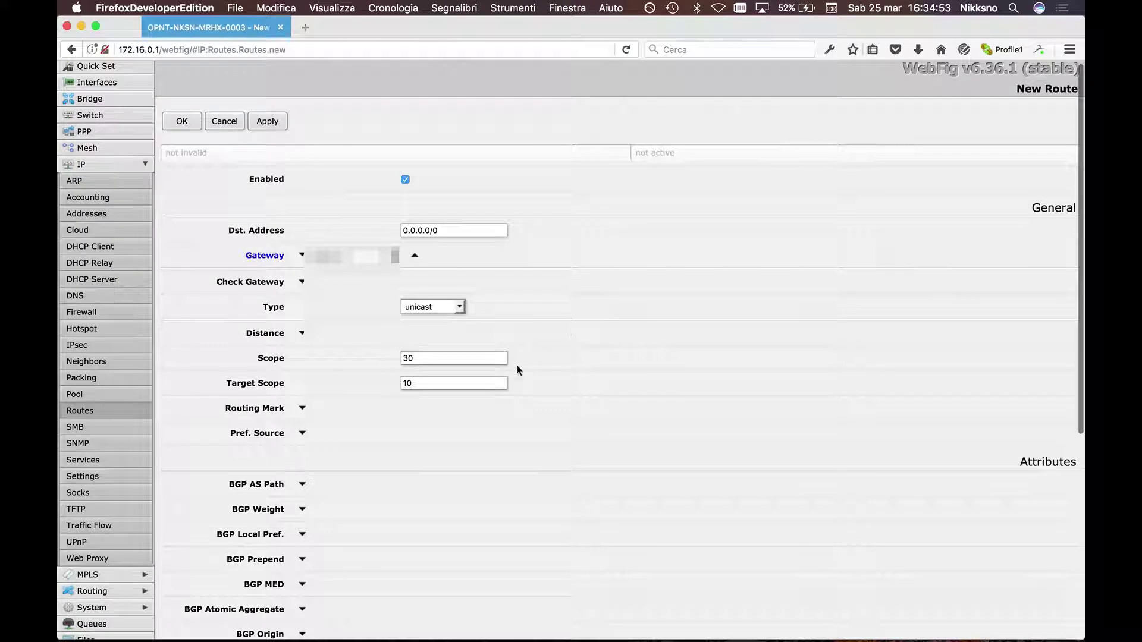
click(302, 408)
click(481, 408)
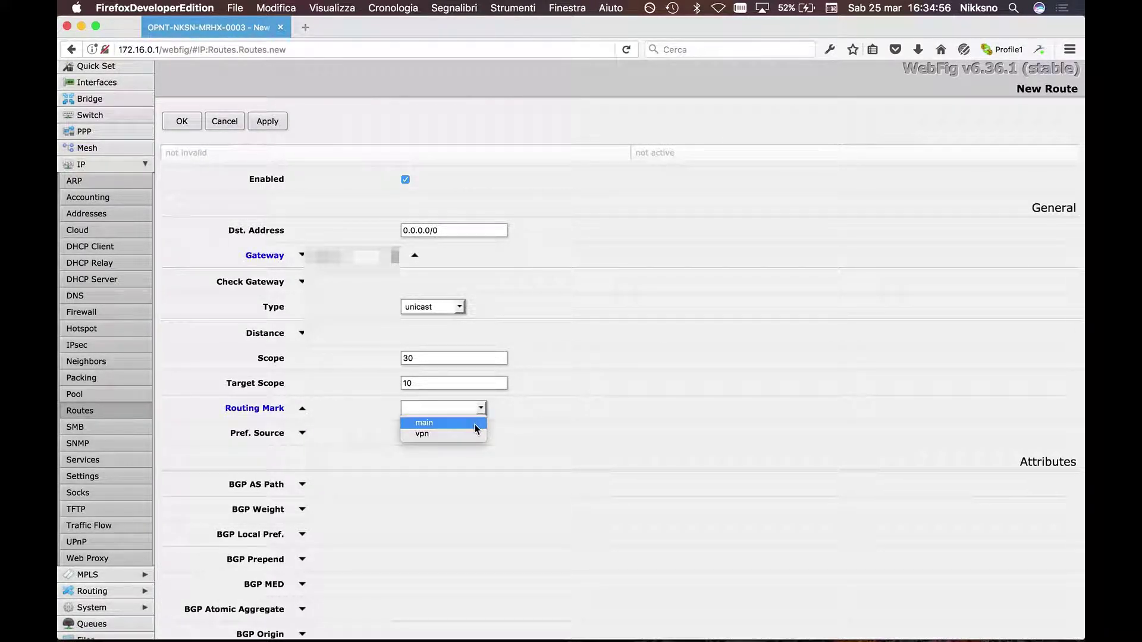
click(480, 432)
click(182, 122)
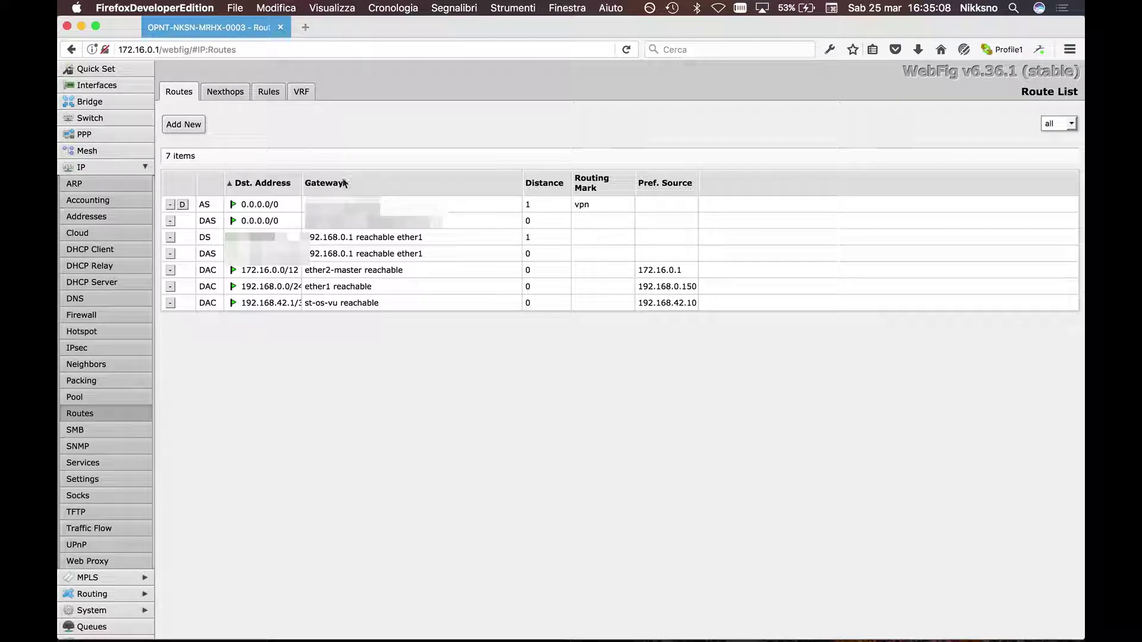
Open ipinfo.io in a new browser tab to check the connection's public IP address and location
click(305, 28)
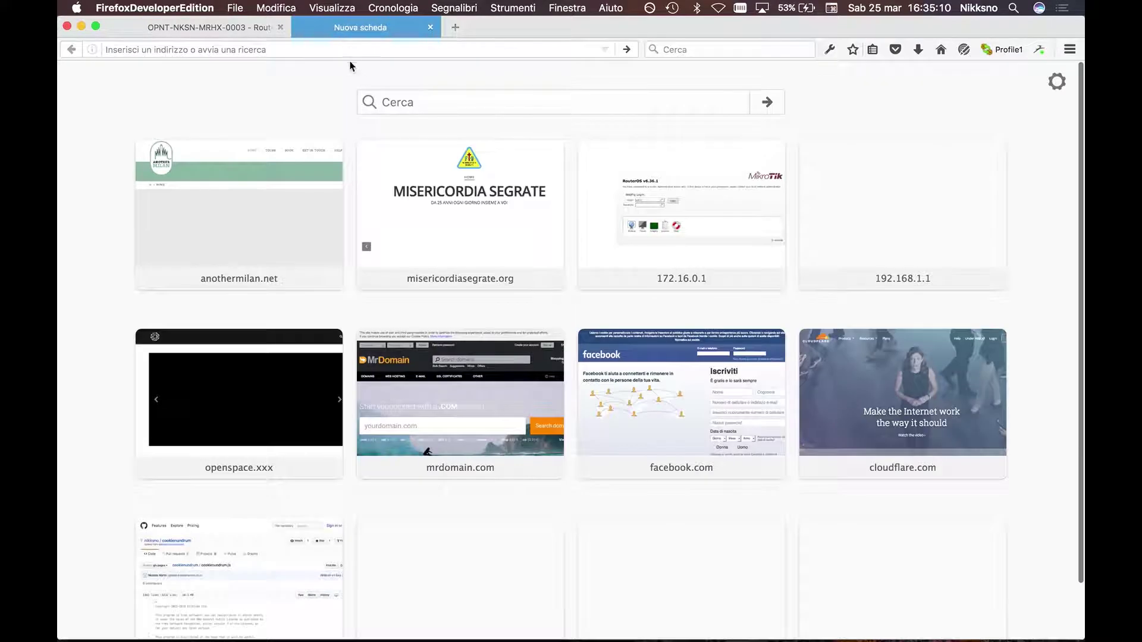
text(ipinfo.io)
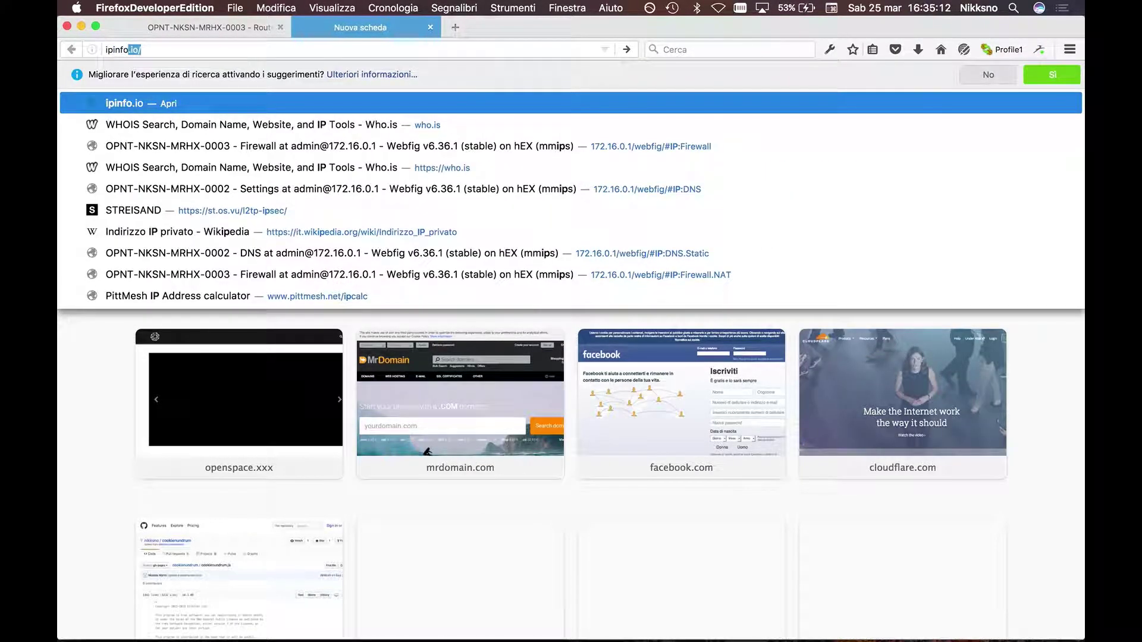
key(Return)
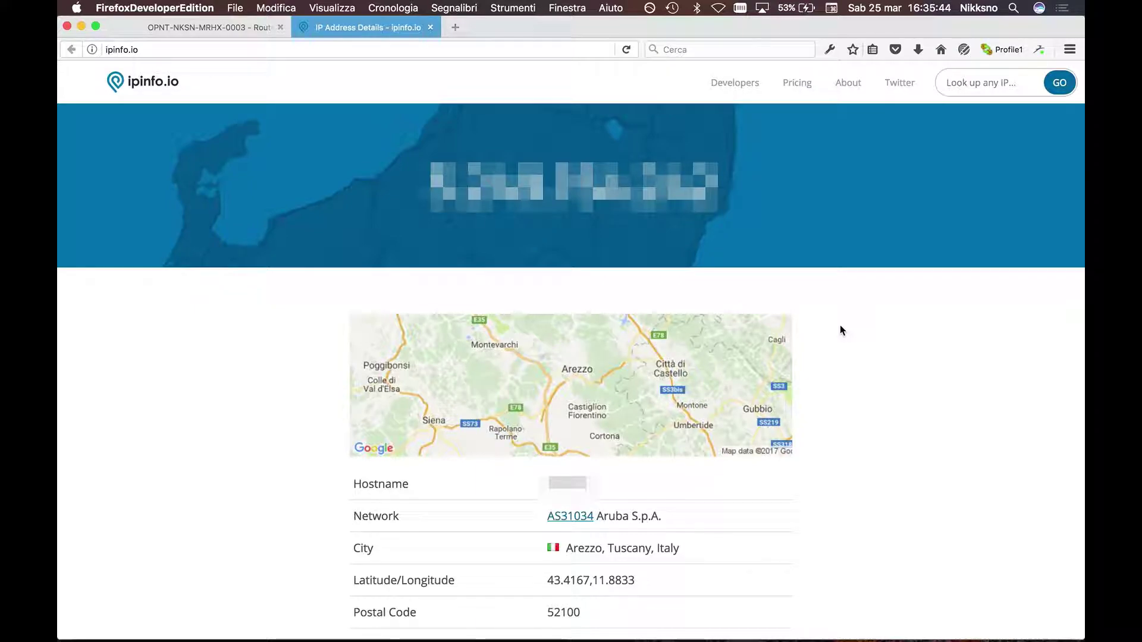
Switch to Terminal, clear its output, and ping google.com for a few packets before stopping
key(super+space)
text(term)
key(Return)
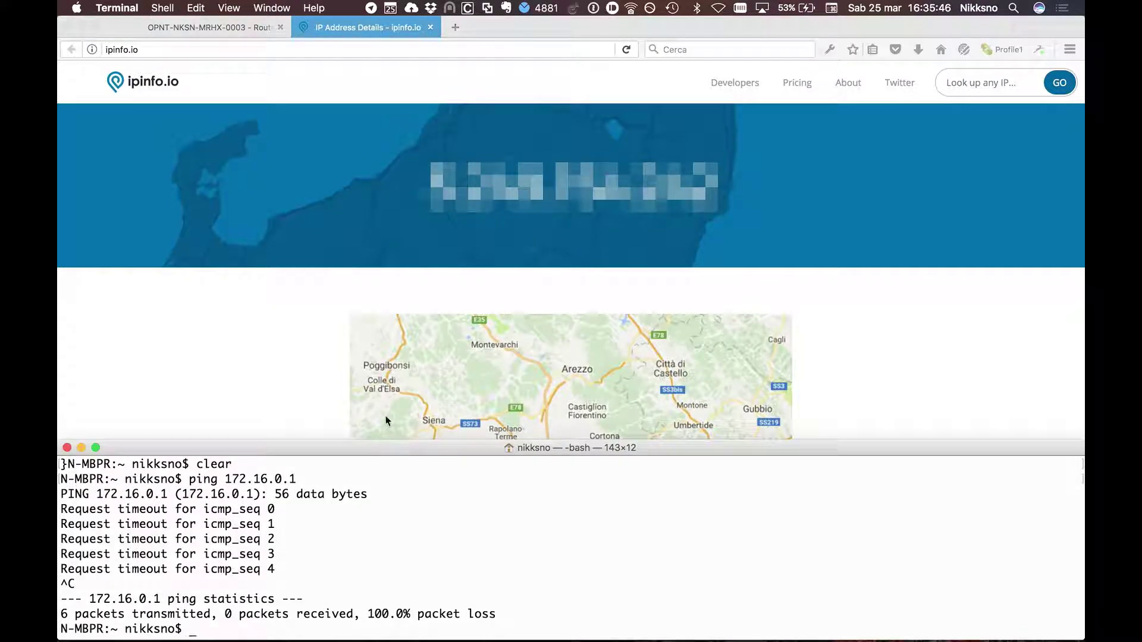
text(clear)
key(Return)
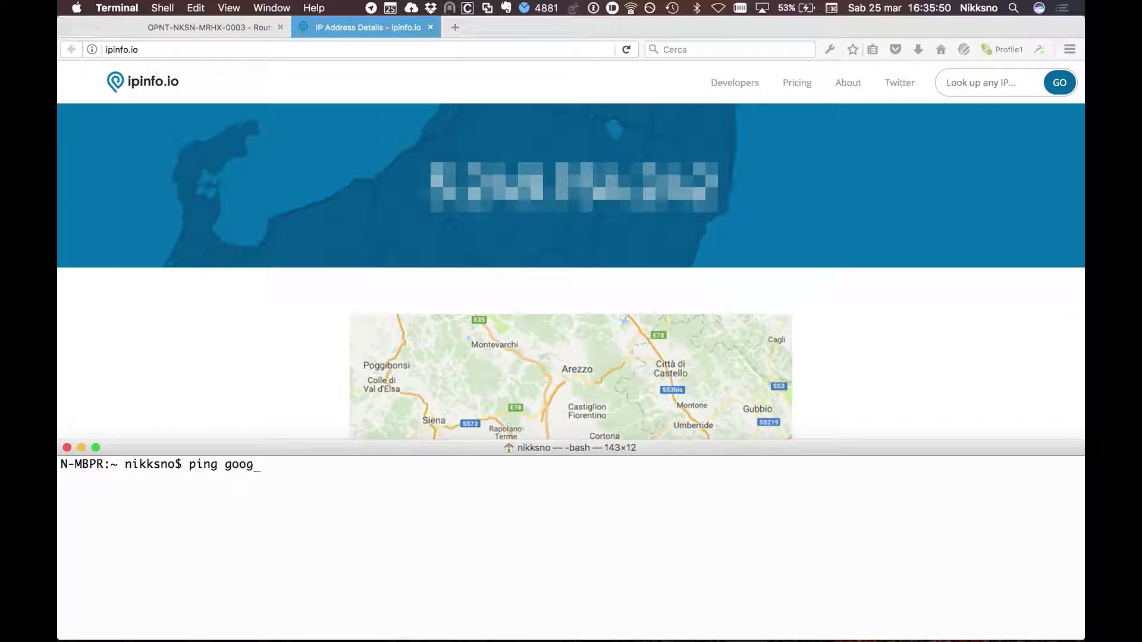
key(Return)
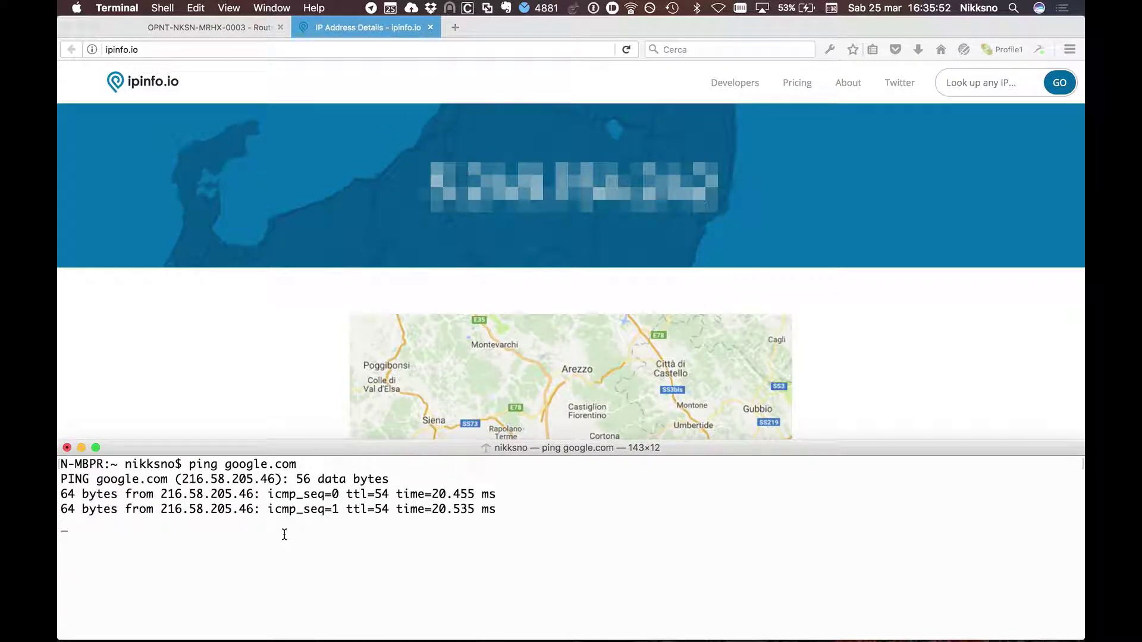
key(ctrl+c)
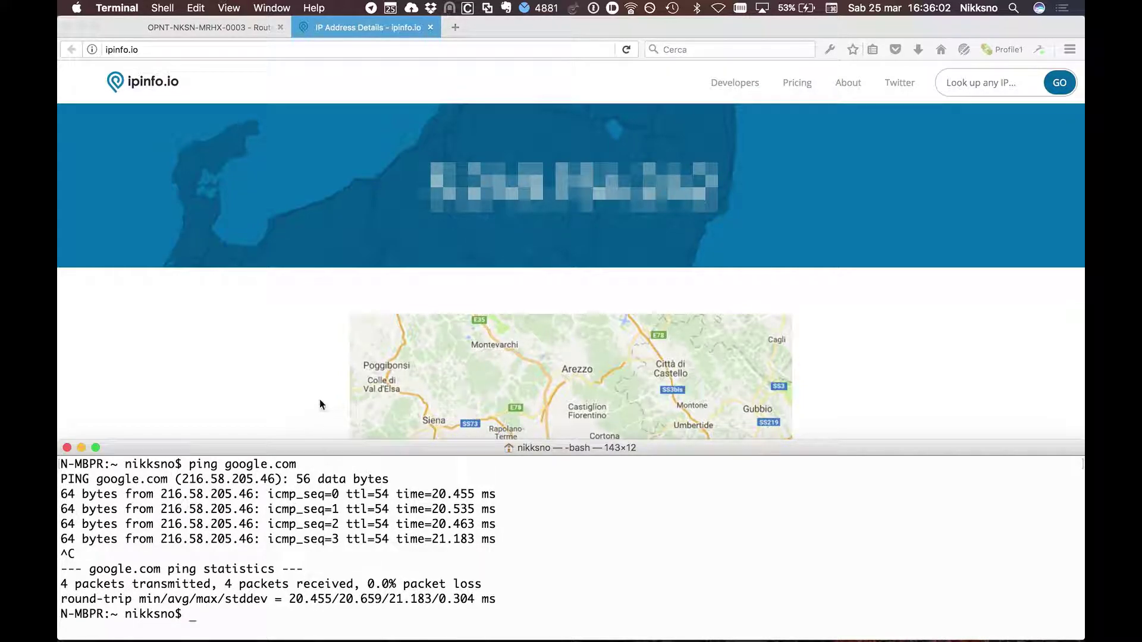
Return to Firefox, load speedtest.net in the ipinfo.io tab, and run a speed test on its beta site
click(294, 357)
click(373, 48)
text(speedtest.net/)
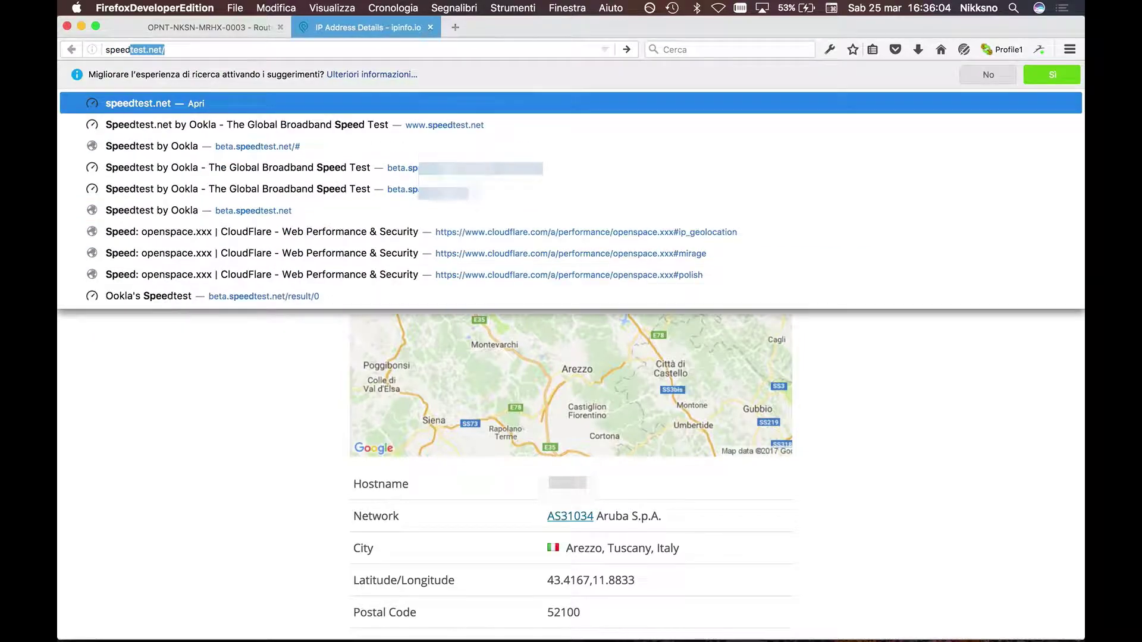
key(Return)
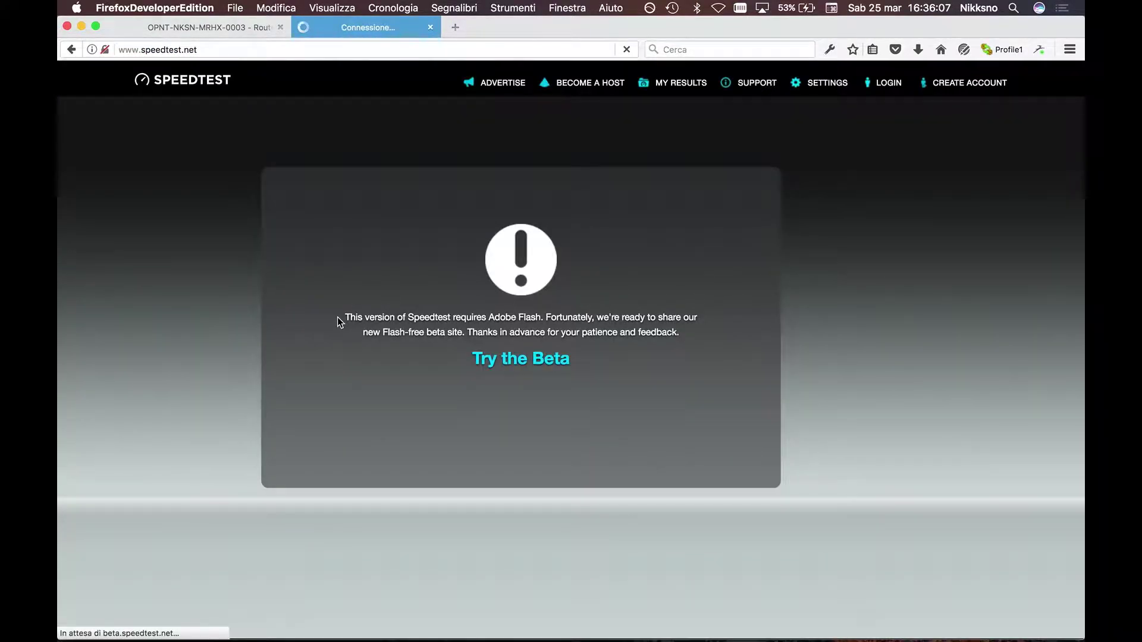
click(510, 362)
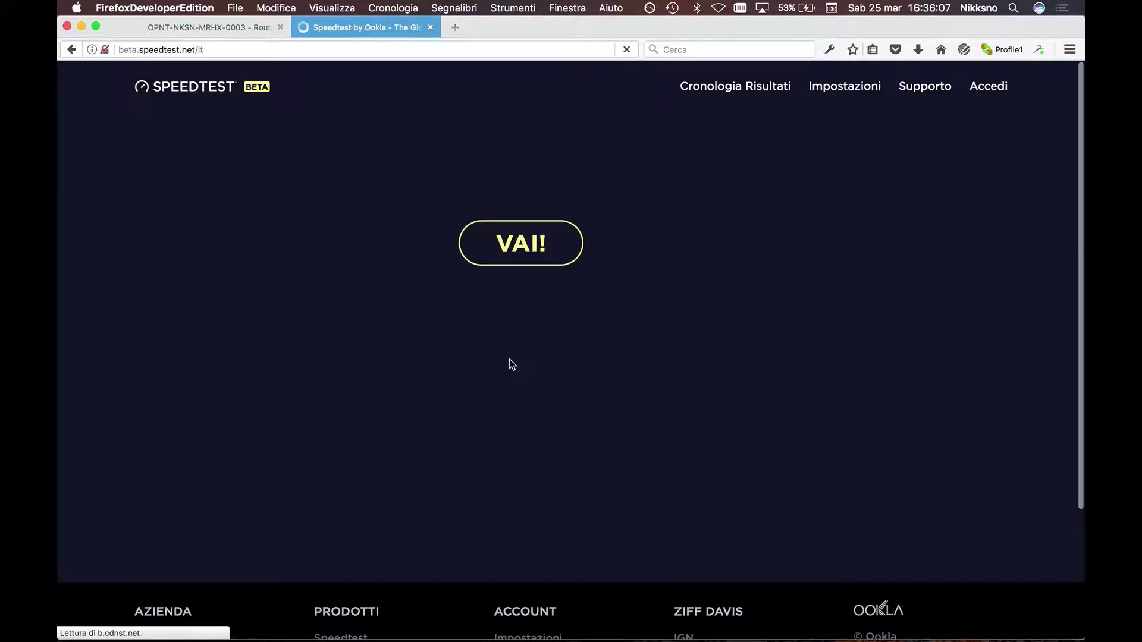
click(500, 262)
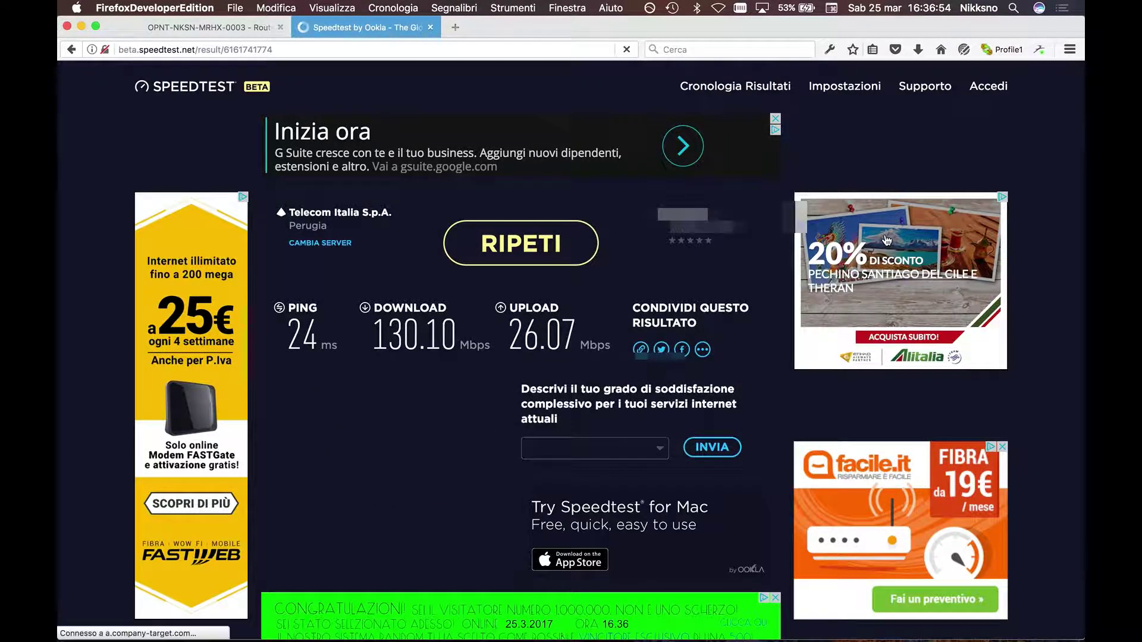
Switch to Terminal and look up google.com with nslookup to check which DNS server answers
key(super+space)
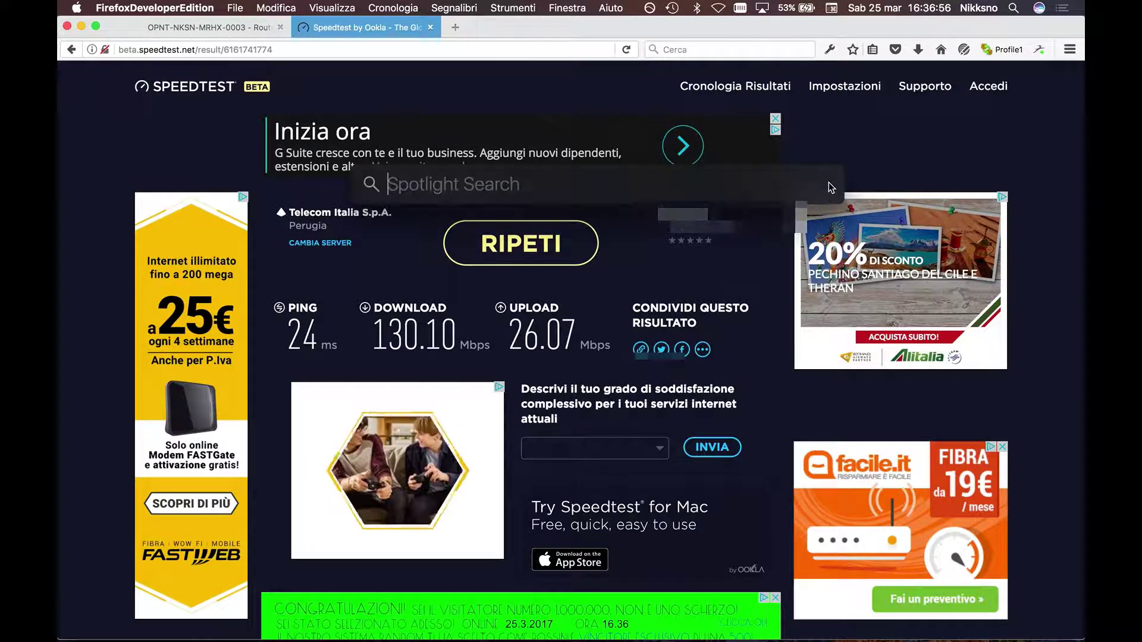
text(term)
key(Return)
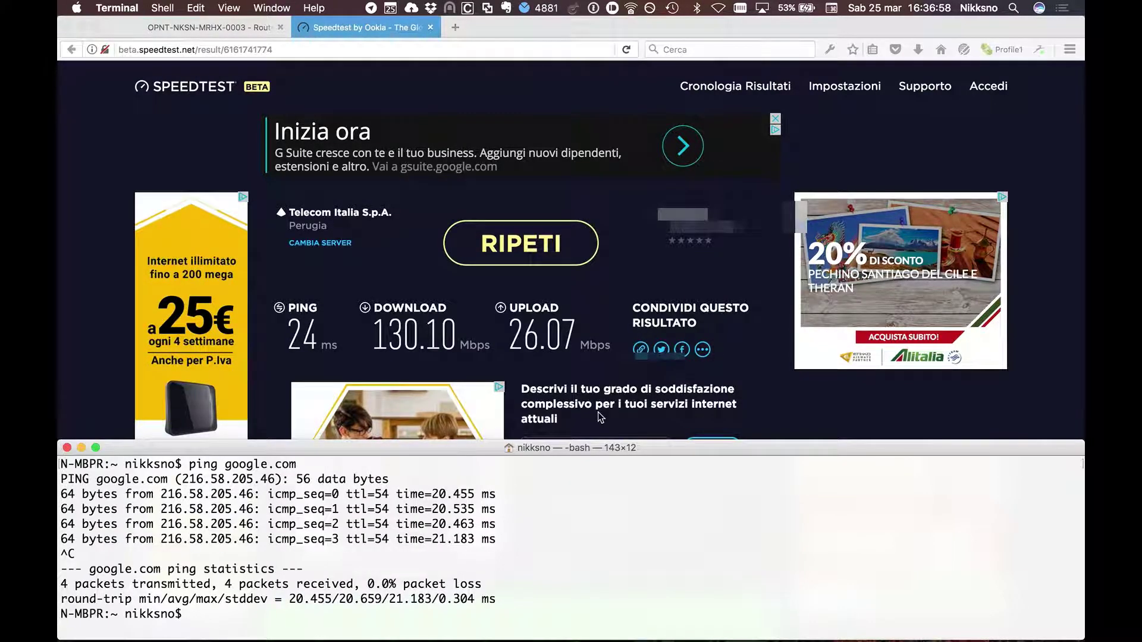
text(nslook)
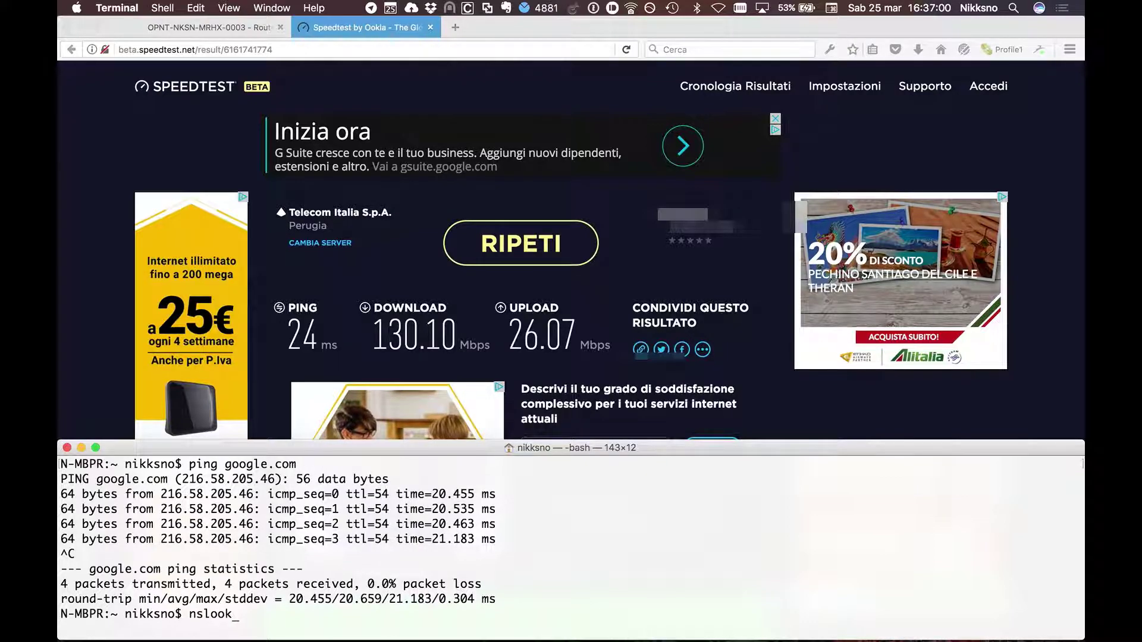
text(up google.com)
key(Return)
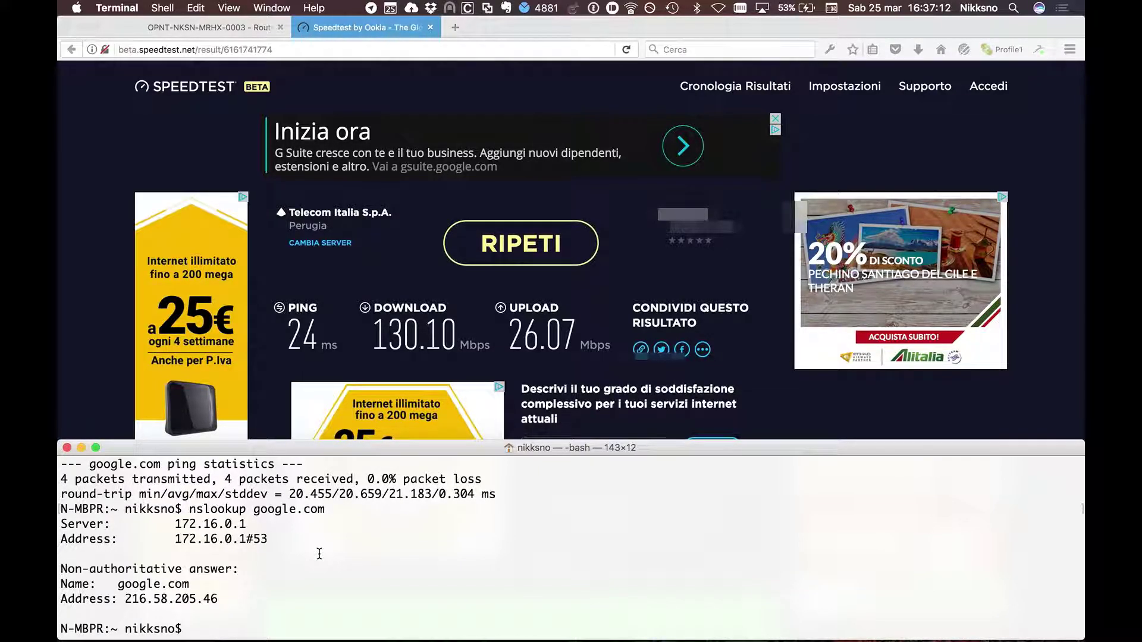
Return to the router's page in Firefox, open the L2TP client under PPP, and examine its status, addresses and traffic
click(244, 30)
click(242, 34)
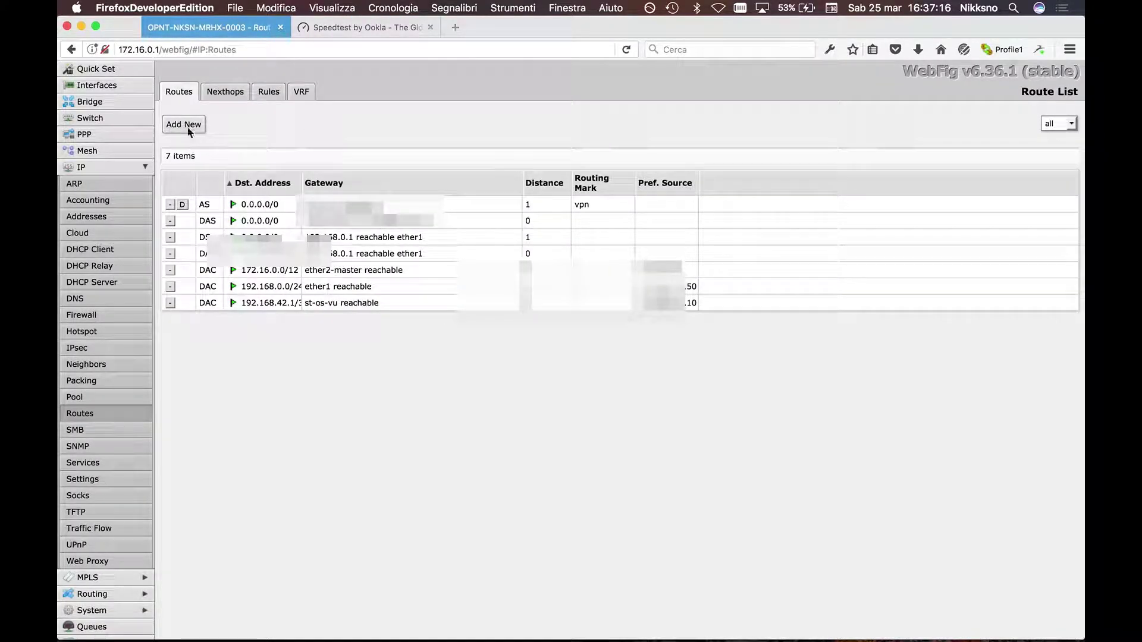
click(129, 133)
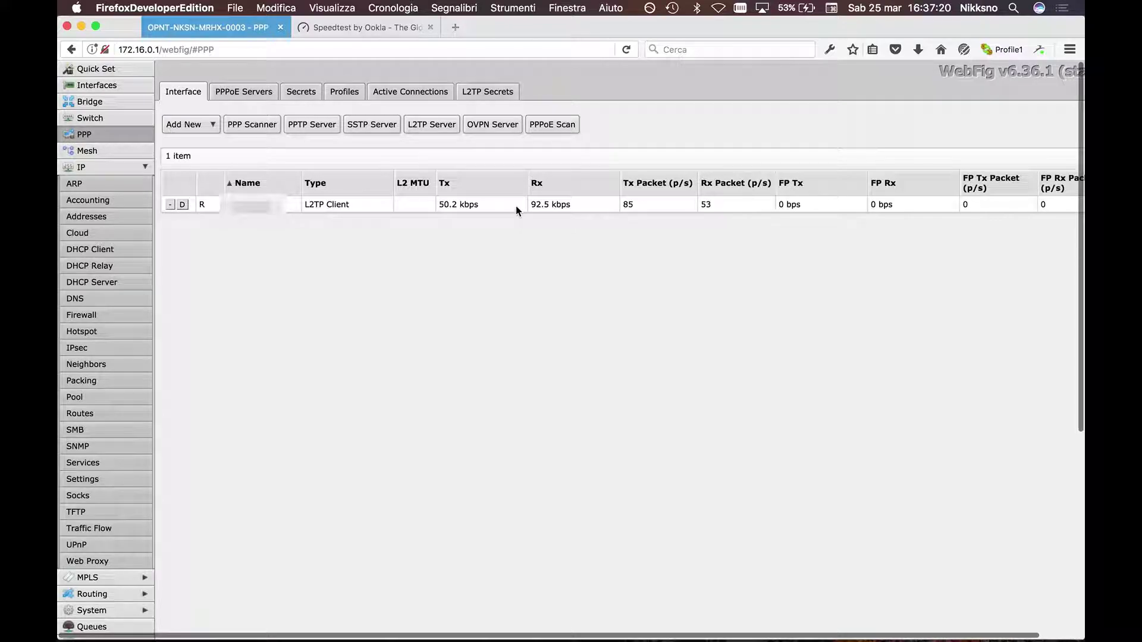
click(515, 206)
scroll(540, 279, down, 5)
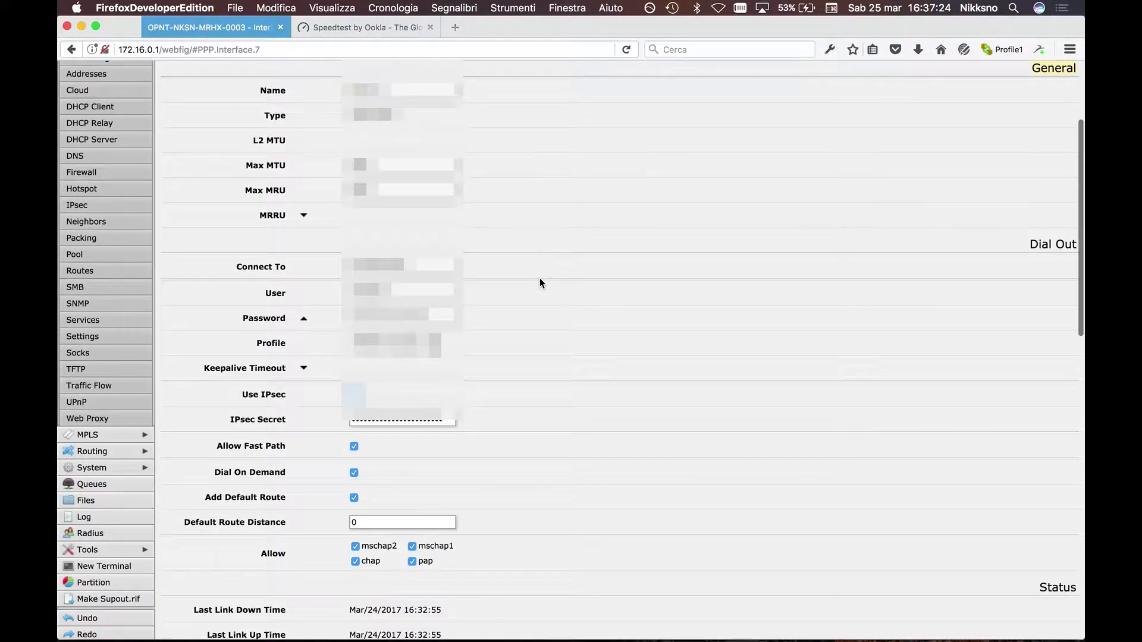
scroll(540, 277, down, 15)
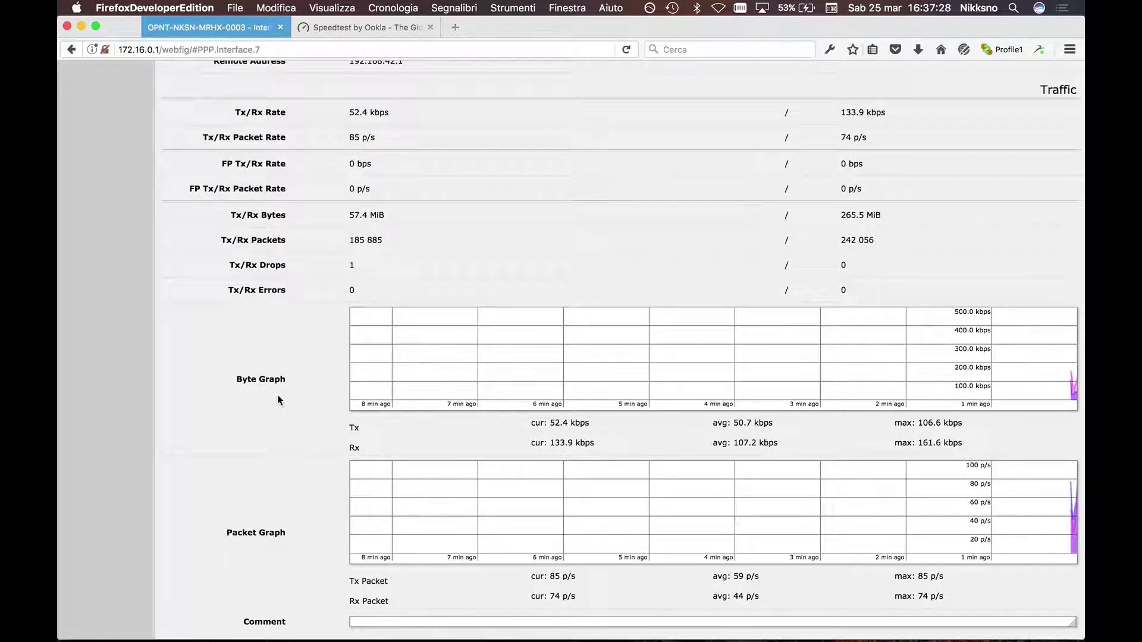
scroll(278, 399, up, 5)
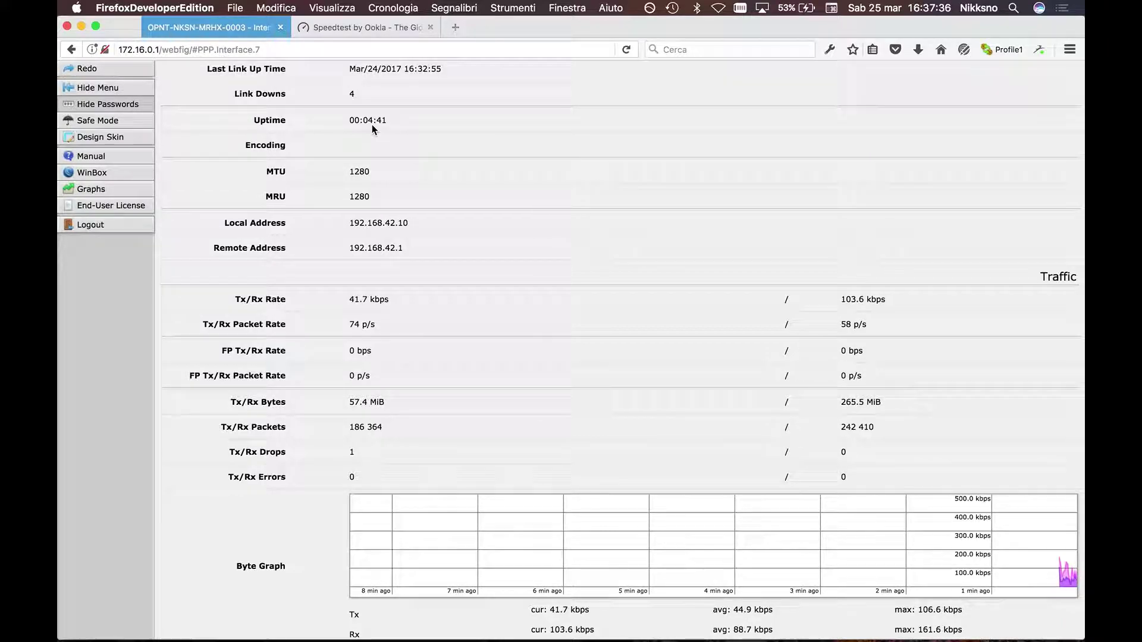
scroll(372, 123, up, 1)
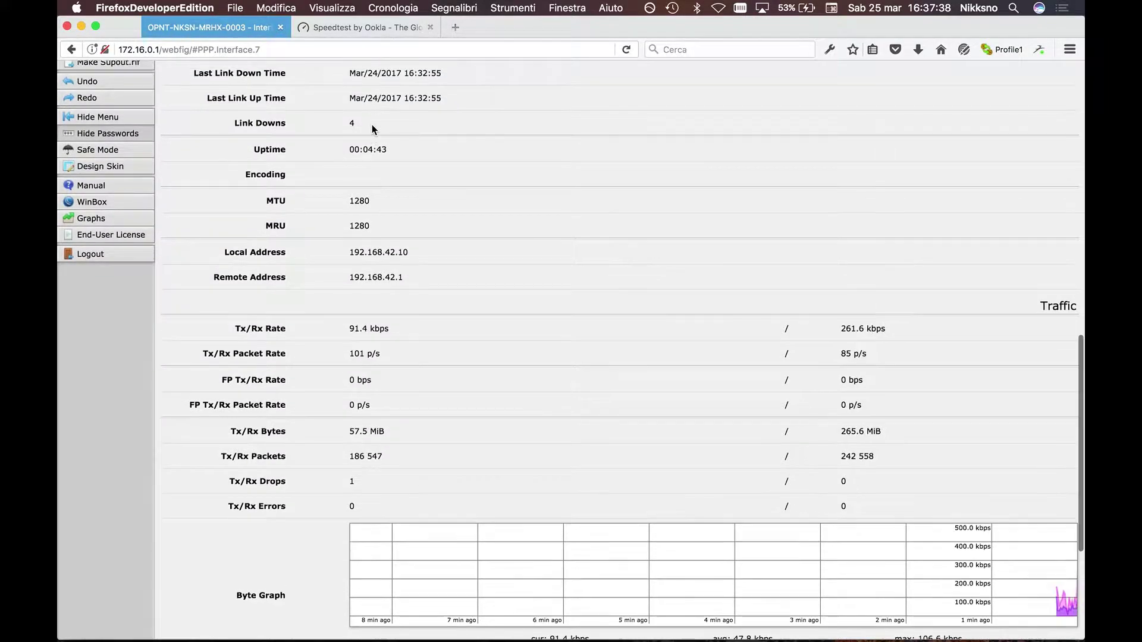
scroll(373, 124, up, 1)
scroll(373, 124, down, 1)
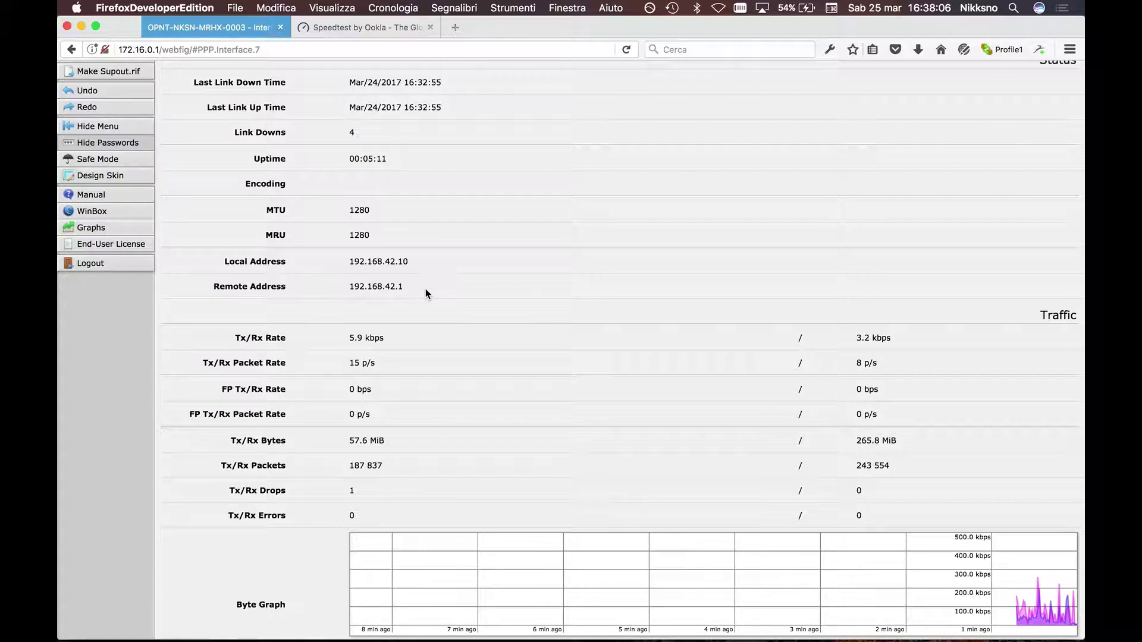
Switch to Terminal and ping the VPN's remote address 192.168.42.1 for several packets before stopping
key(super+Tab)
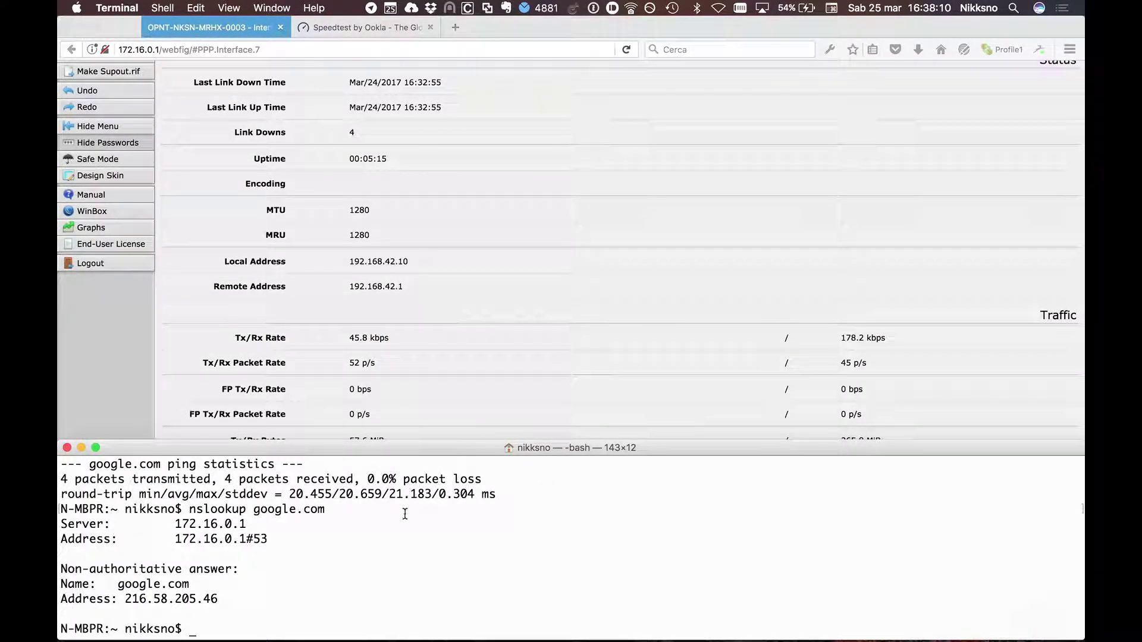
text(ping 192.168.42.1)
key(Return)
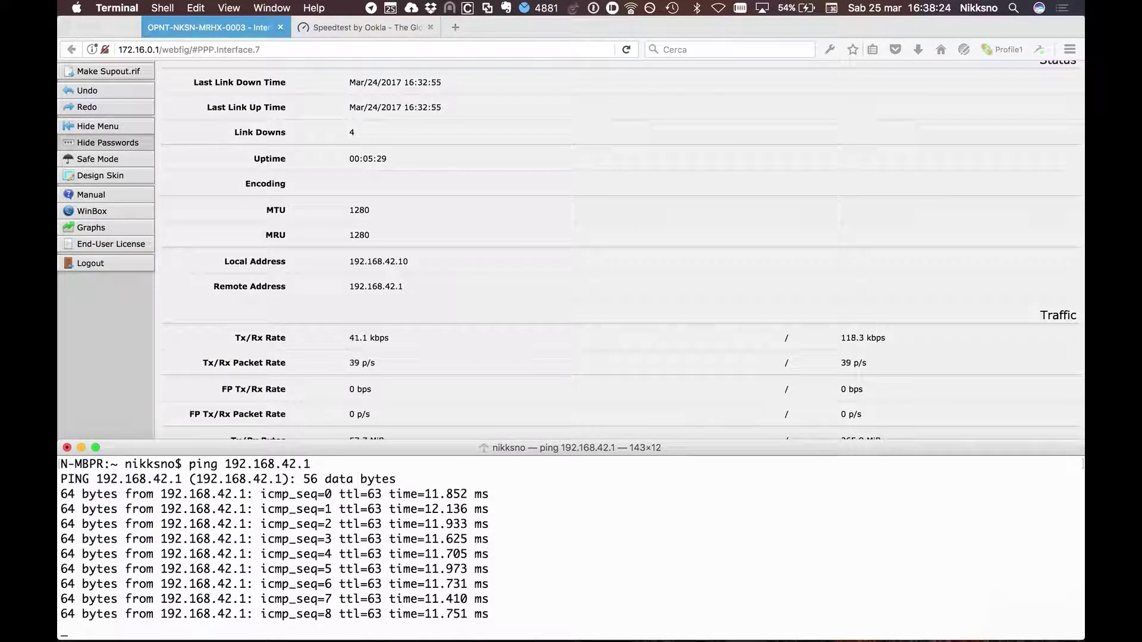
key(ctrl+c)
Return to Firefox and open opennet.io in a new browser tab
click(515, 239)
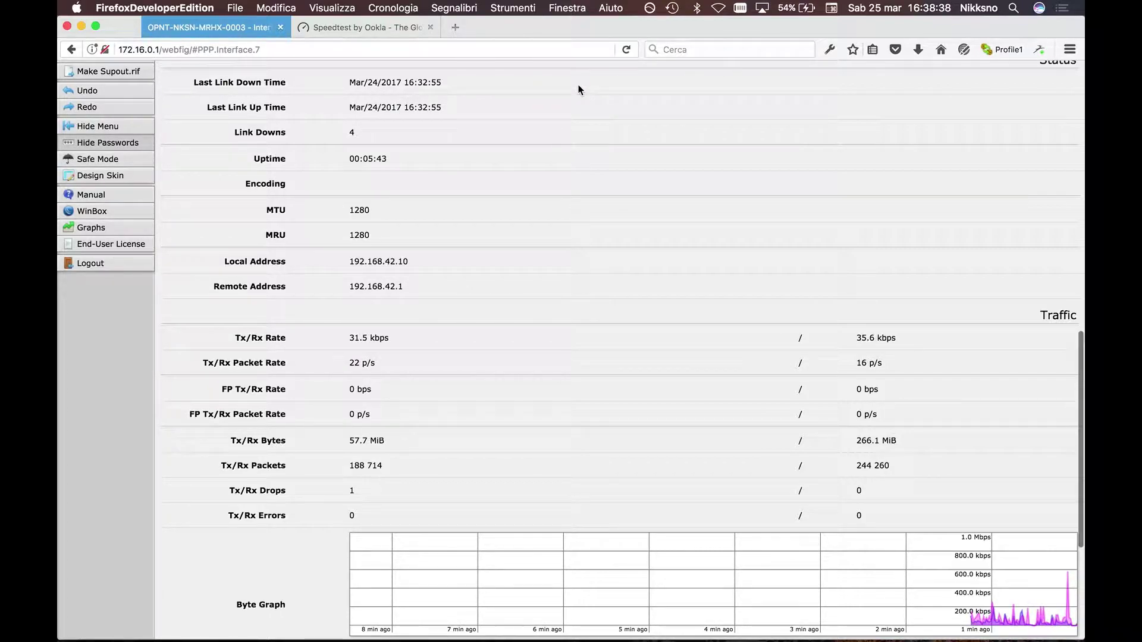
click(457, 32)
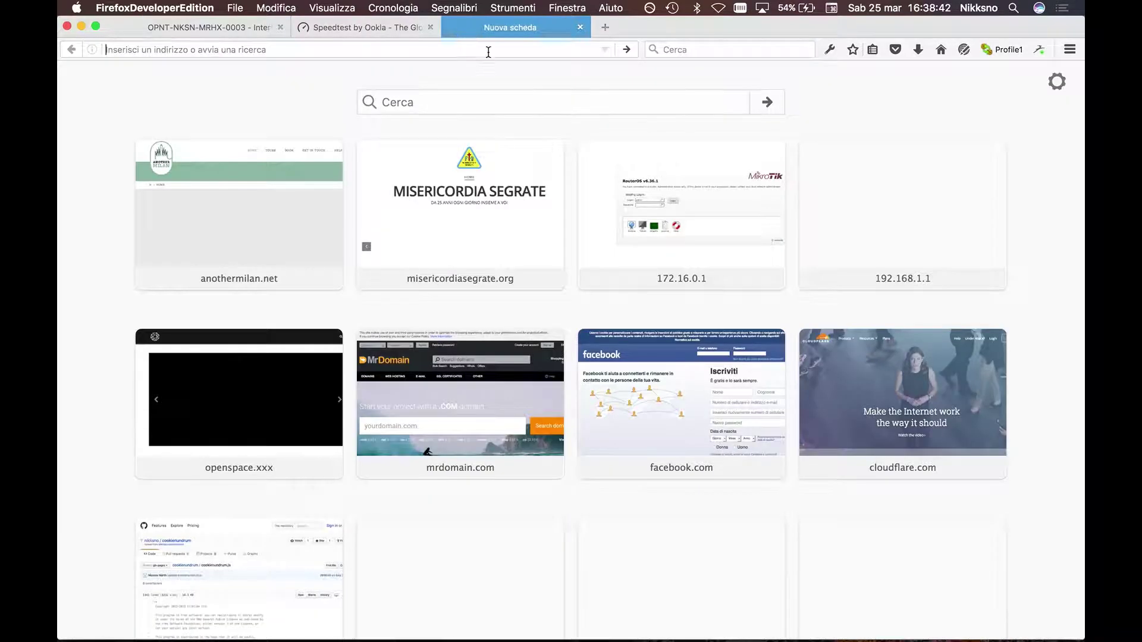
text(opennet)
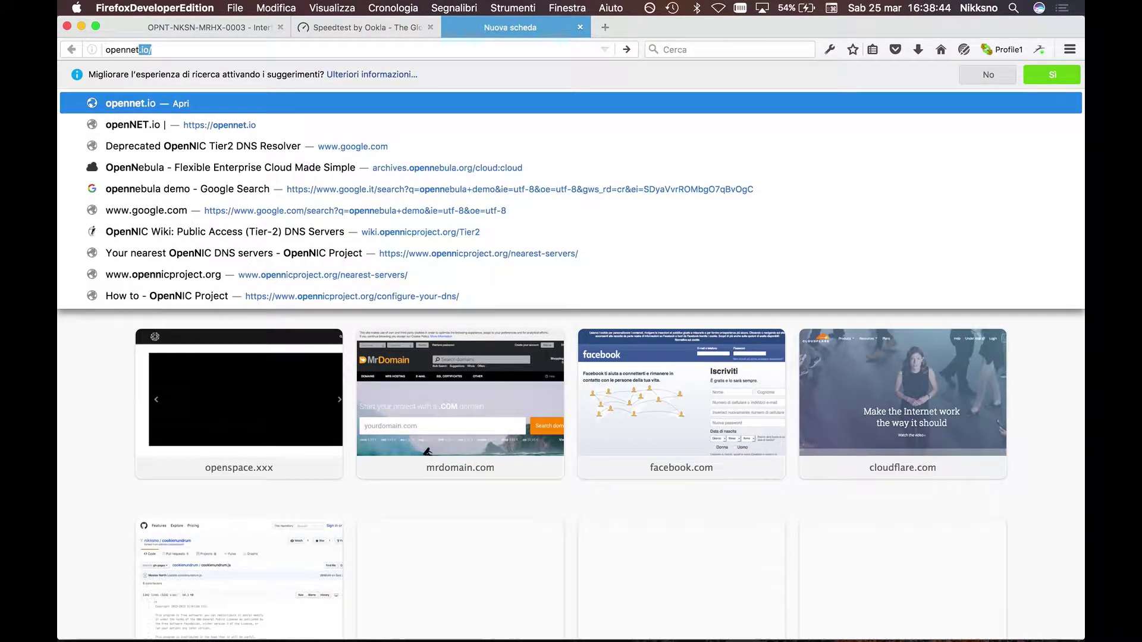
key(Return)
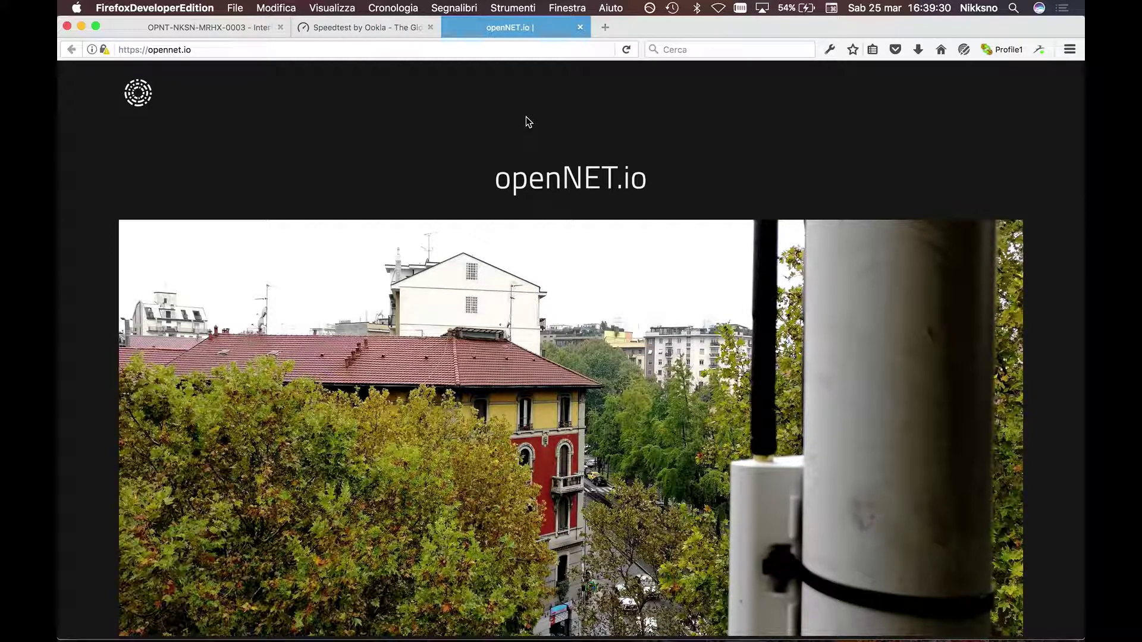
Open openspace.xxx in another new browser tab
key(super+t)
text(openspace.xxx)
key(Return)
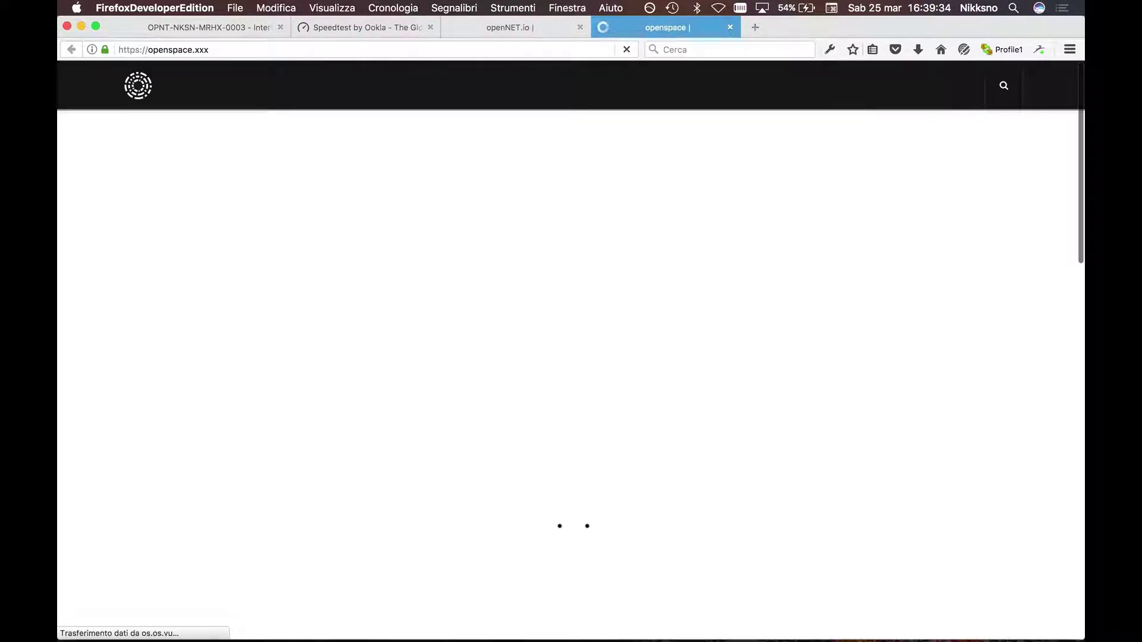